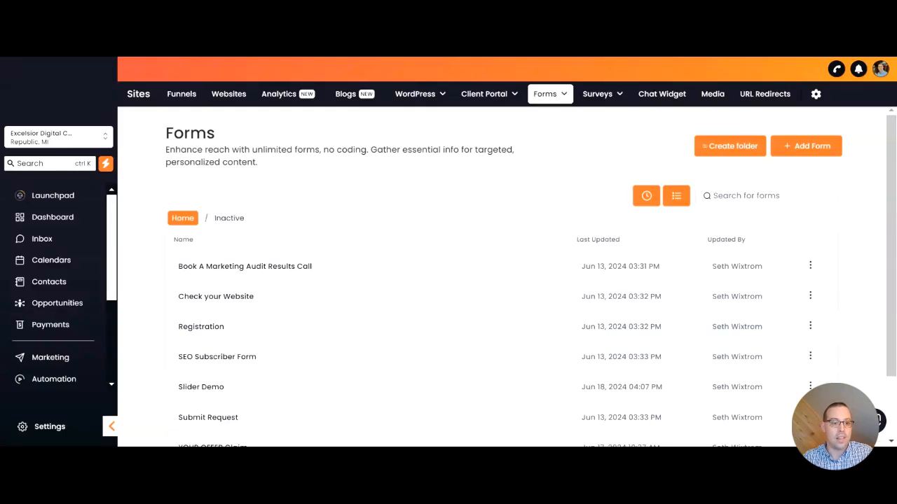
Open the Additional Info folder of the custom fields in the account settings
{"action": "left_click", "coordinate": [49, 426]}
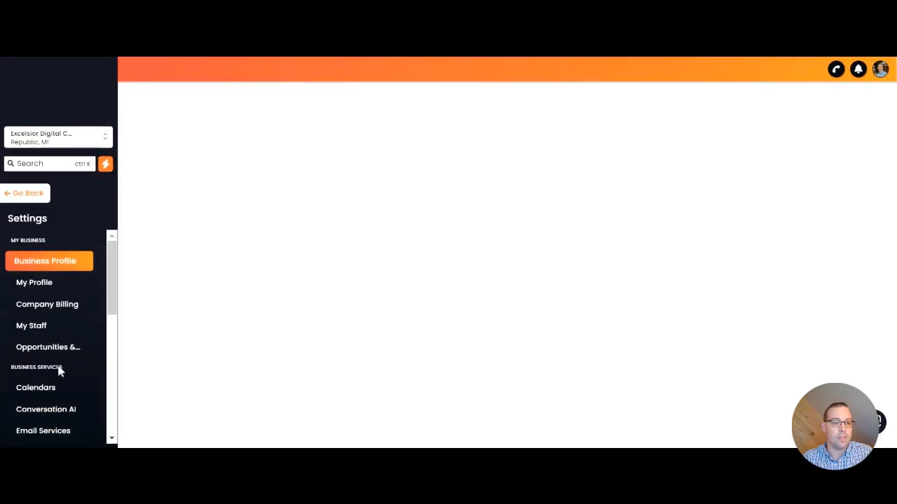
{"action": "scroll", "coordinate": [59, 371], "scroll_direction": "down", "scroll_amount": 3}
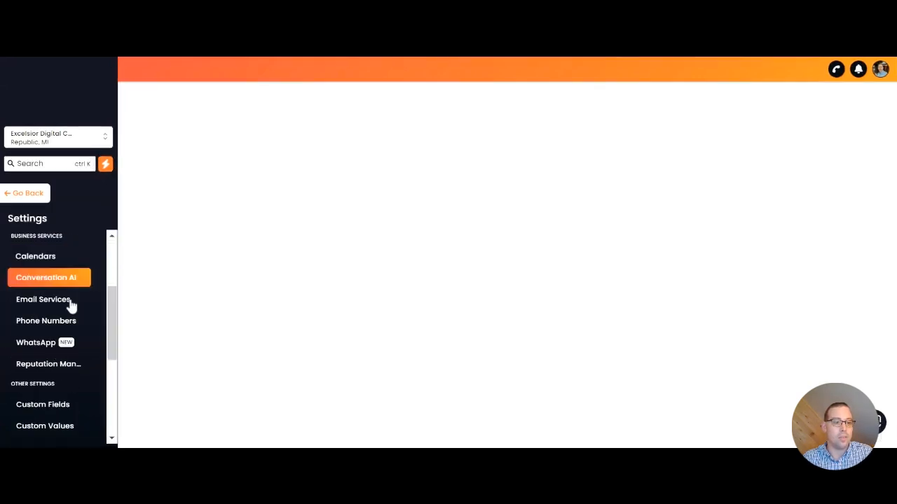
{"action": "left_click", "coordinate": [63, 410]}
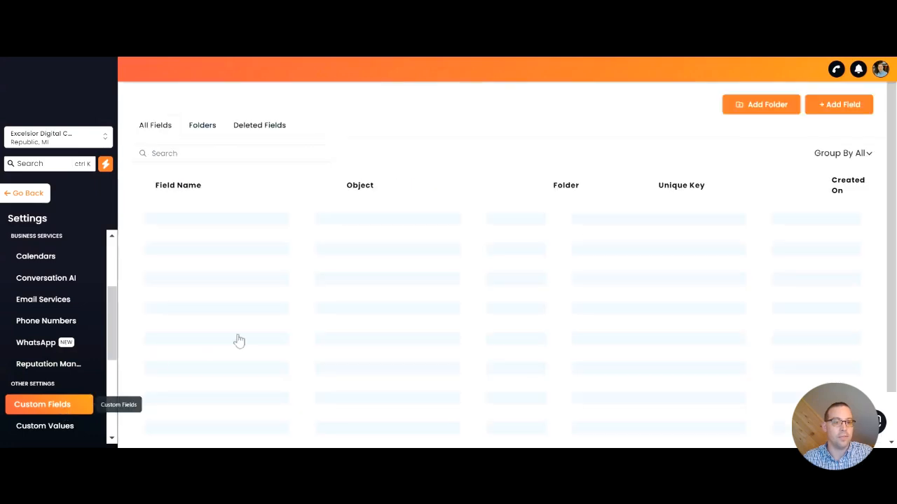
{"action": "left_click", "coordinate": [199, 129]}
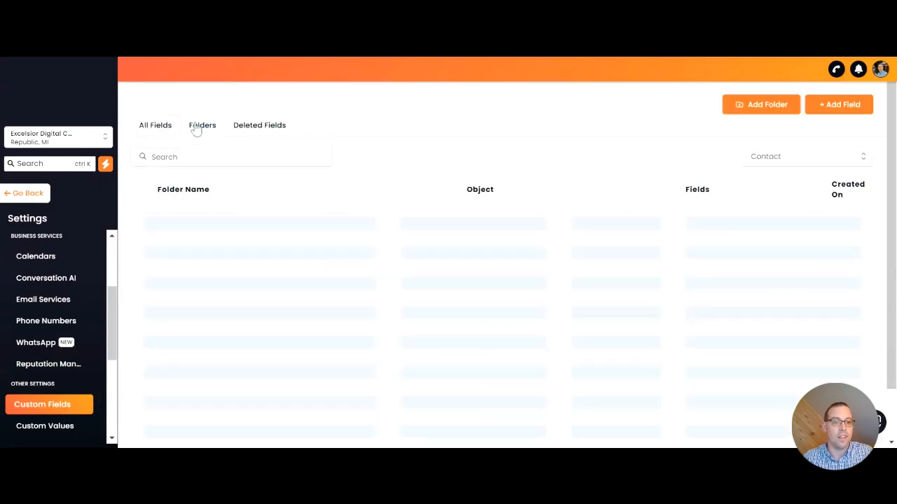
{"action": "left_click", "coordinate": [193, 283]}
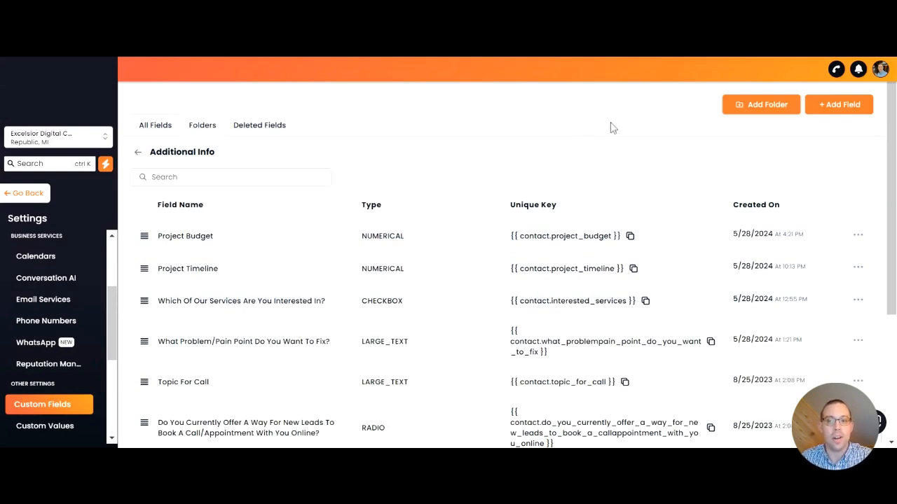
Create a Number custom field named Project Budget 2 for the Contact object in the Additional Info group
{"action": "left_click", "coordinate": [837, 106]}
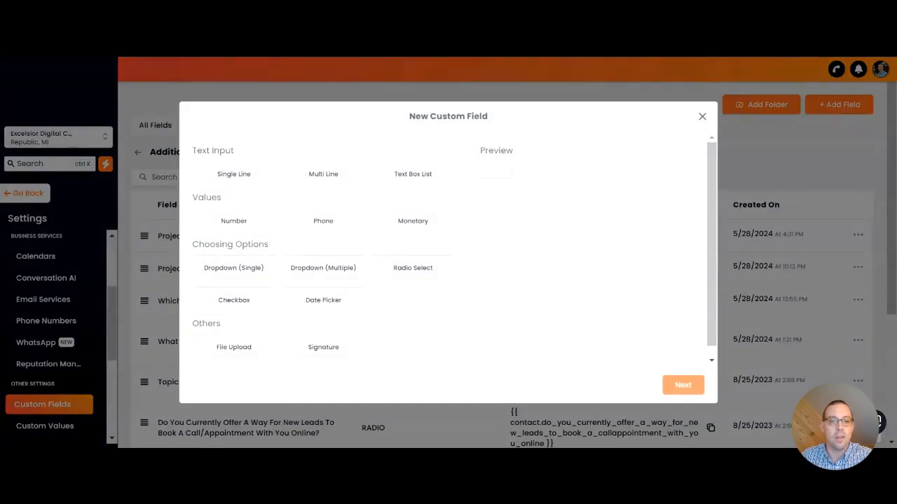
{"action": "left_click", "coordinate": [237, 223]}
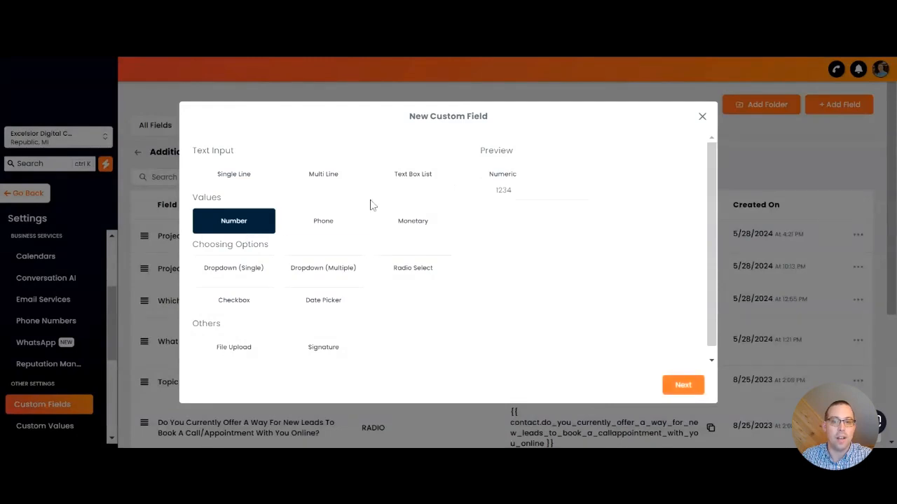
{"action": "left_click", "coordinate": [677, 389]}
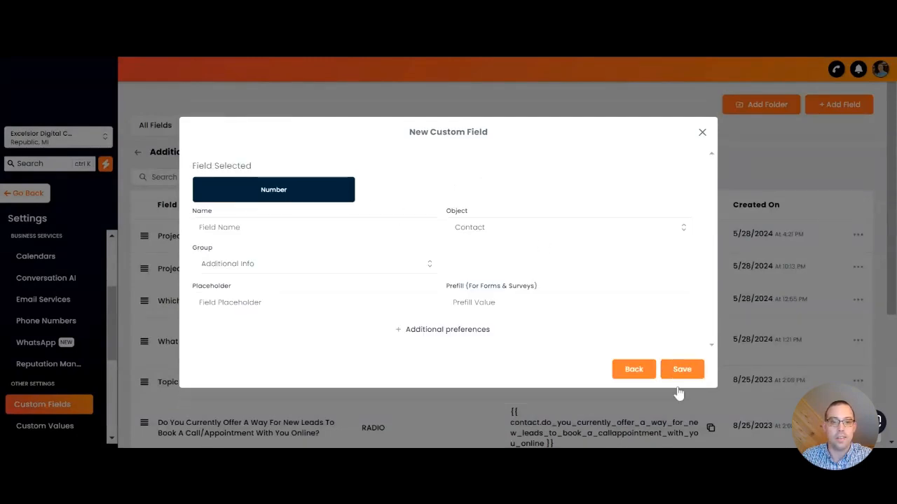
{"action": "left_click", "coordinate": [231, 227]}
{"action": "type", "text": "Projec"}
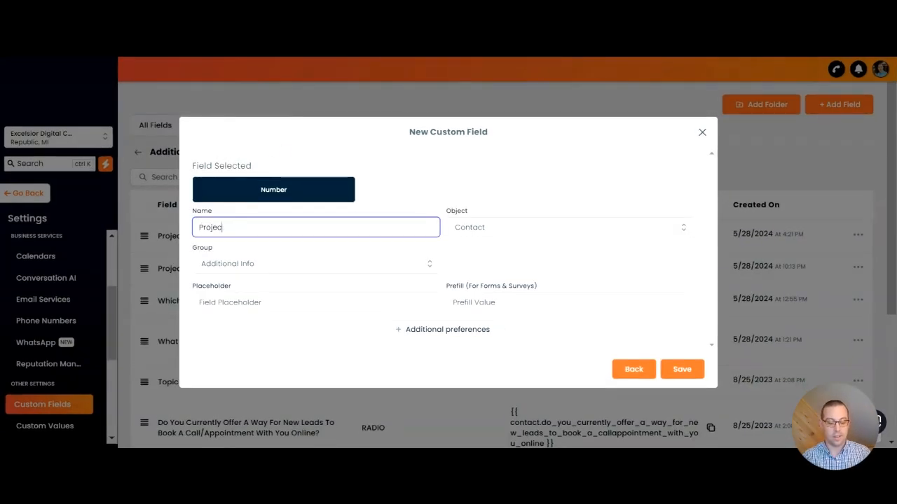
{"action": "type", "text": "t Budget 2"}
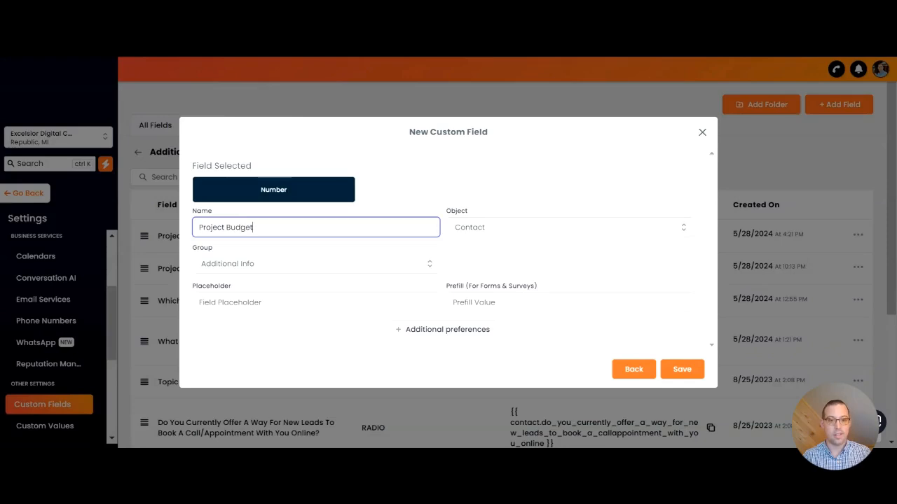
{"action": "left_click", "coordinate": [510, 263]}
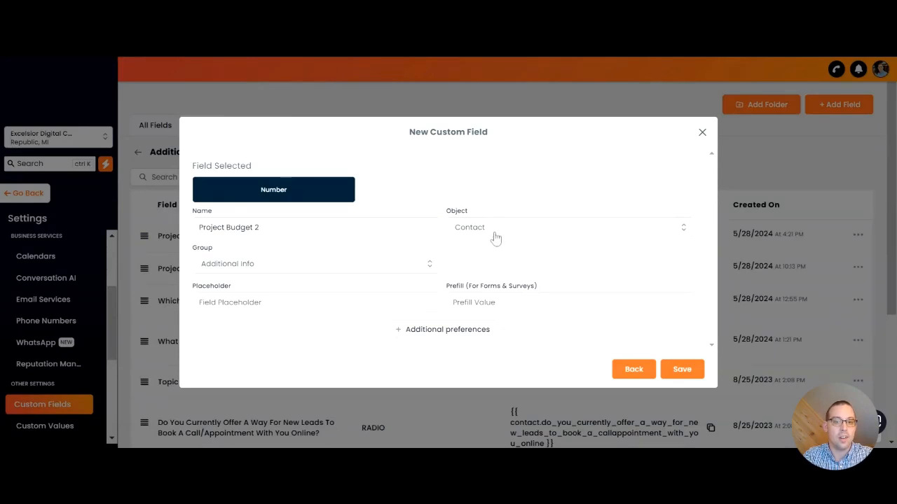
{"action": "left_click", "coordinate": [492, 237]}
{"action": "left_click", "coordinate": [508, 197]}
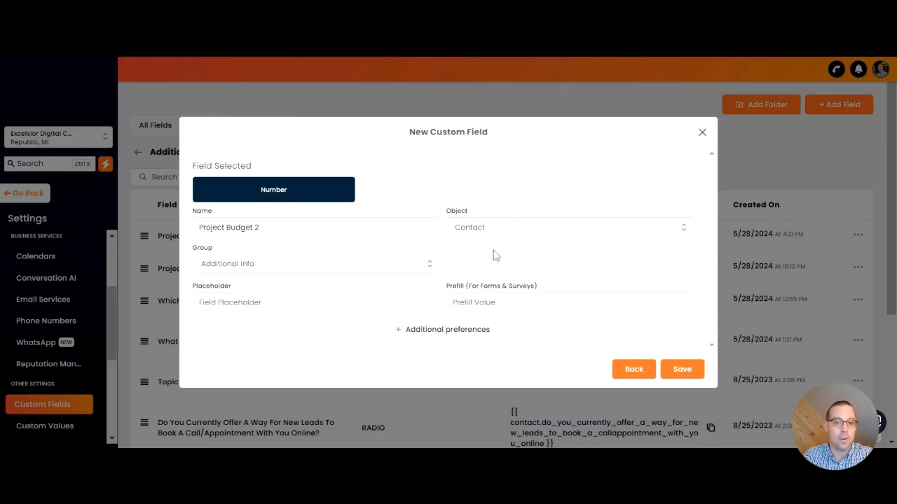
{"action": "left_click", "coordinate": [683, 370]}
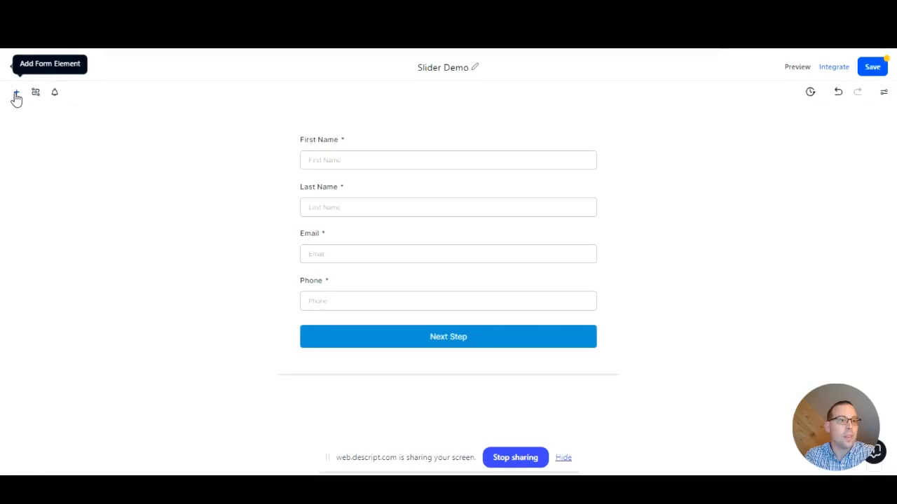
In the Slider Demo form, find the custom fields matching "proje" and add Project Budget and Project Timeline below Phone
{"action": "left_click", "coordinate": [16, 93]}
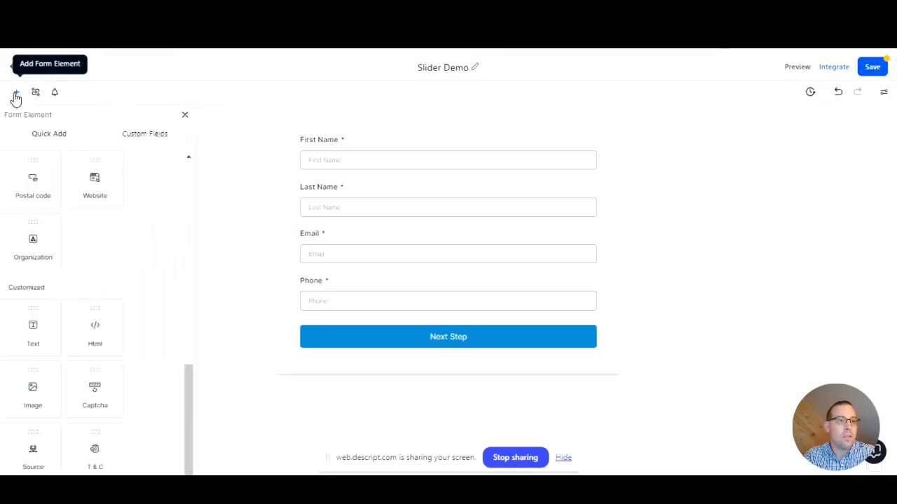
{"action": "left_click", "coordinate": [143, 135]}
{"action": "left_click", "coordinate": [71, 184]}
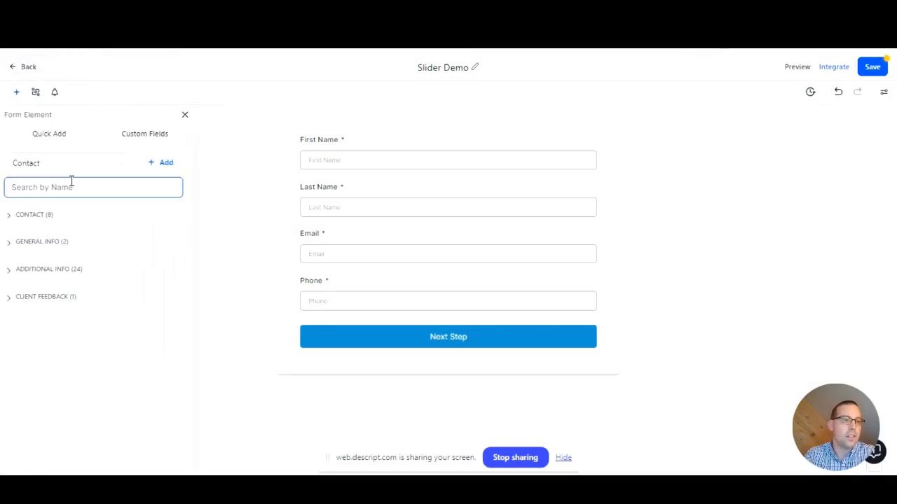
{"action": "type", "text": "proje"}
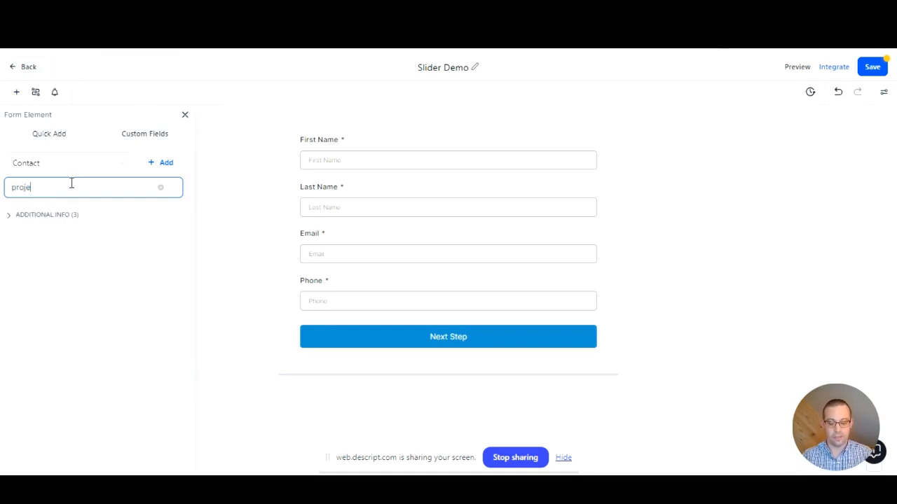
{"action": "left_click", "coordinate": [52, 217]}
{"action": "left_click_drag", "start_coordinate": [62, 242], "coordinate": [382, 325]}
{"action": "left_click_drag", "start_coordinate": [76, 272], "coordinate": [376, 374]}
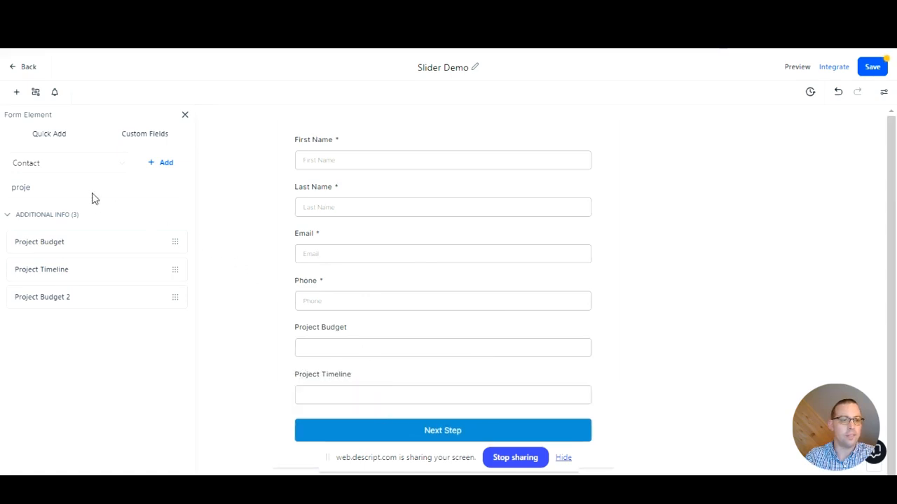
Add one HTML element above the Project Budget field and another above the Project Timeline field
{"action": "left_click", "coordinate": [65, 136]}
{"action": "scroll", "coordinate": [119, 203], "scroll_direction": "down", "scroll_amount": 5}
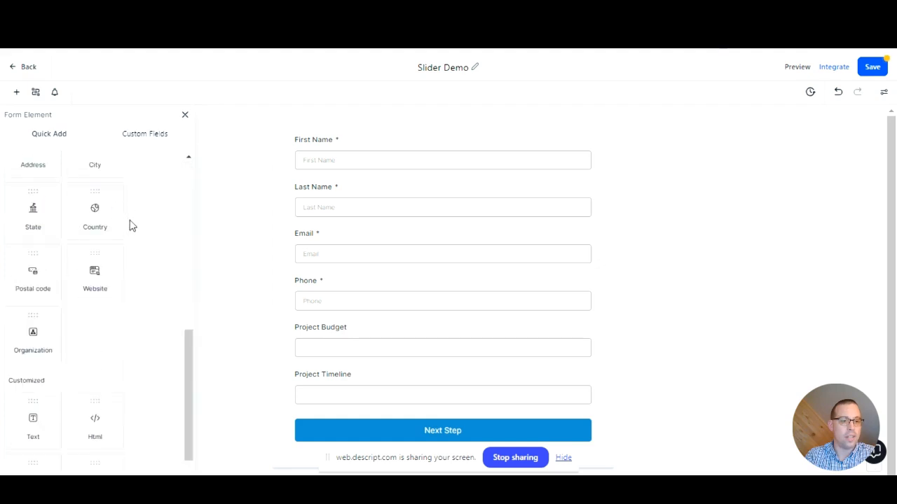
{"action": "scroll", "coordinate": [112, 364], "scroll_direction": "down", "scroll_amount": 2}
{"action": "left_click_drag", "start_coordinate": [95, 338], "coordinate": [376, 339]}
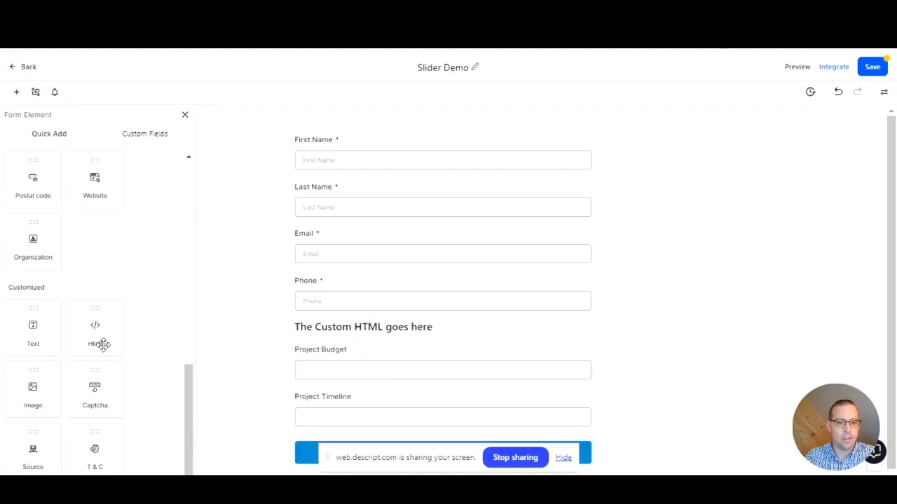
{"action": "left_click_drag", "start_coordinate": [98, 342], "coordinate": [393, 421]}
{"action": "scroll", "coordinate": [403, 342], "scroll_direction": "down", "scroll_amount": 1}
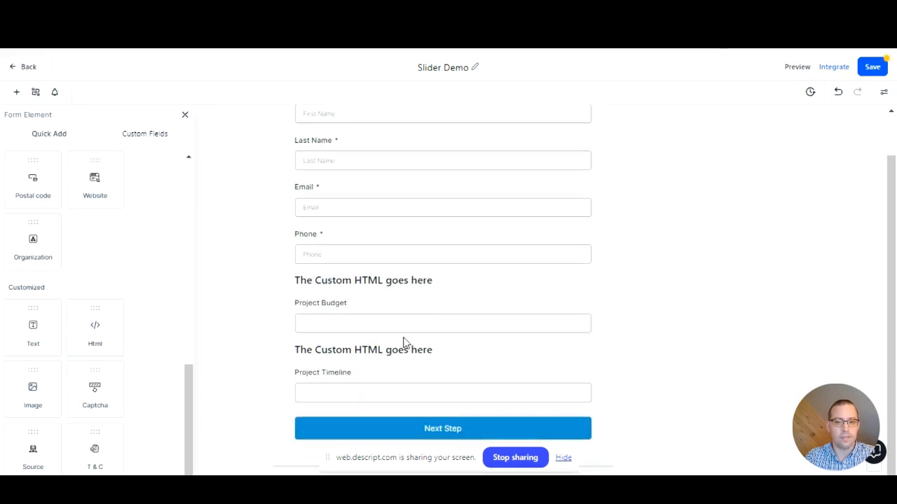
{"action": "left_click", "coordinate": [185, 115]}
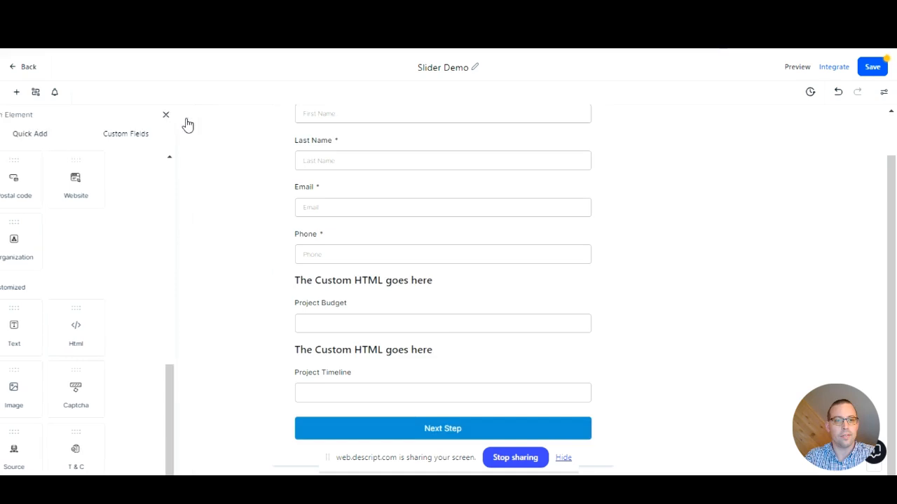
Paste the budget slider code into the HTML element above Project Budget, review its slider values and field ID line, and save it
{"action": "left_click", "coordinate": [386, 281]}
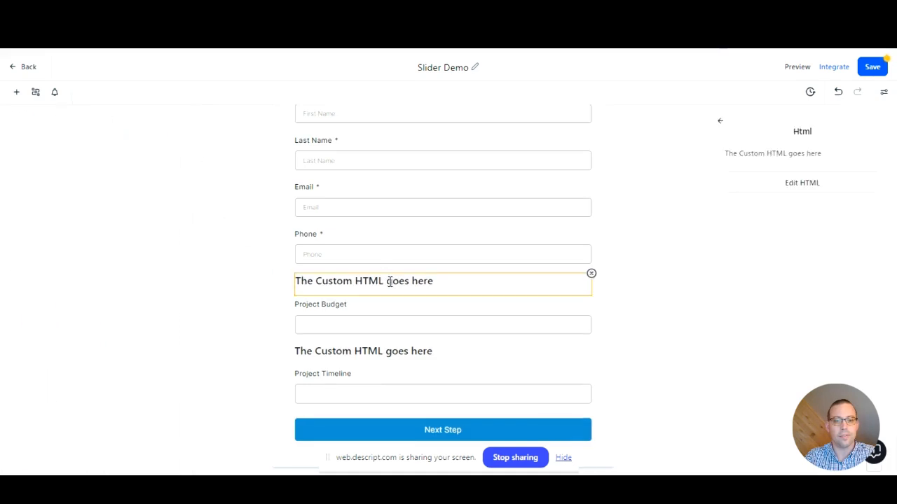
{"action": "left_click", "coordinate": [824, 185]}
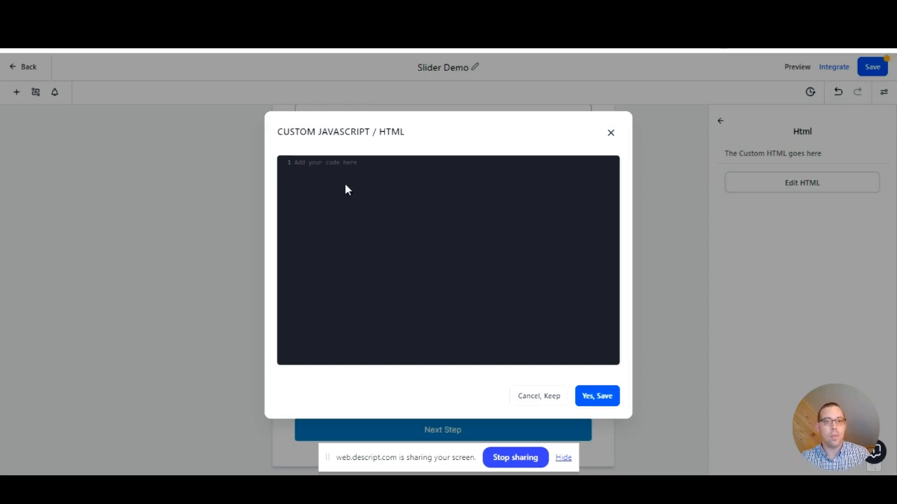
{"action": "key", "text": "ctrl+v"}
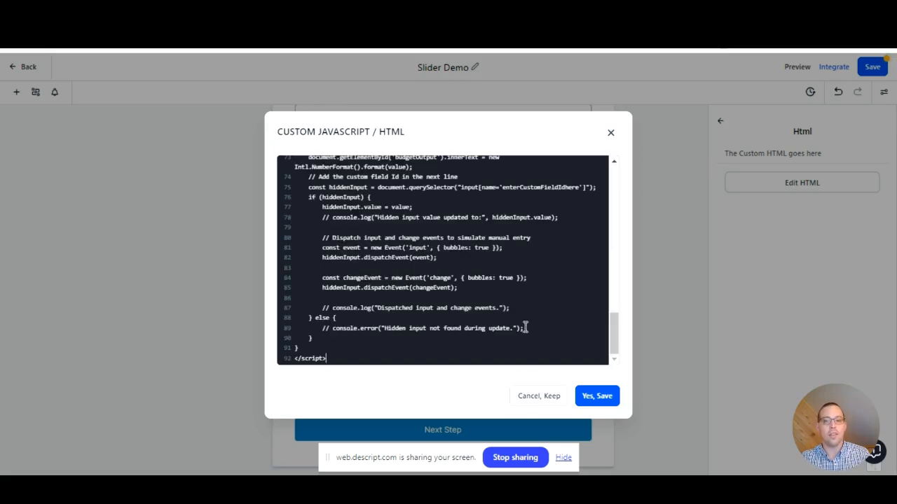
{"action": "scroll", "coordinate": [525, 324], "scroll_direction": "up", "scroll_amount": 3}
{"action": "scroll", "coordinate": [526, 324], "scroll_direction": "up", "scroll_amount": 10}
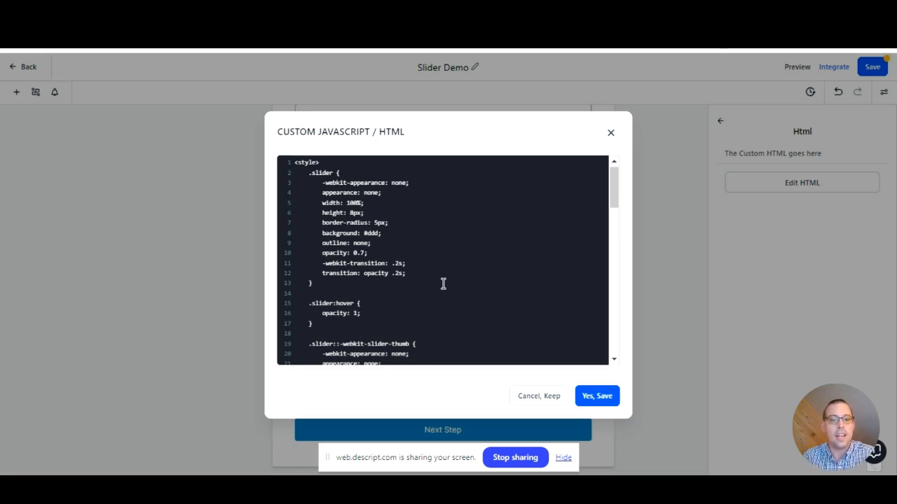
{"action": "scroll", "coordinate": [443, 283], "scroll_direction": "down", "scroll_amount": 2}
{"action": "scroll", "coordinate": [443, 283], "scroll_direction": "down", "scroll_amount": 8}
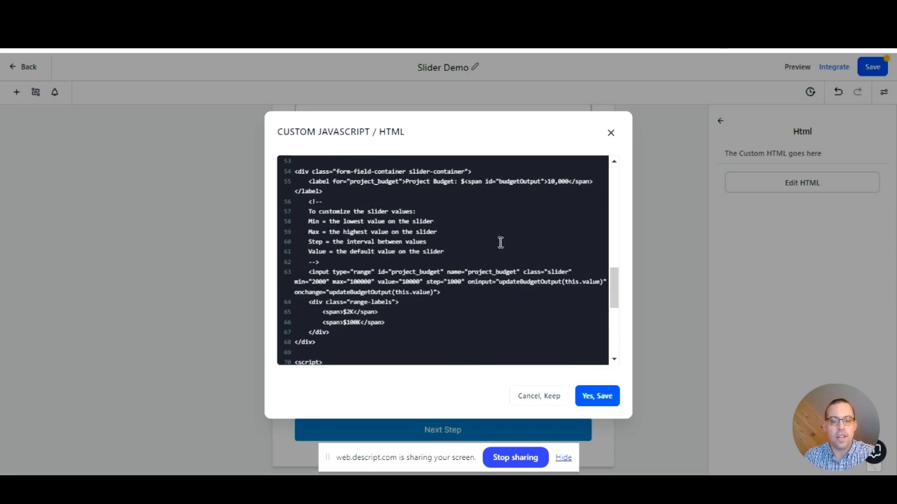
{"action": "scroll", "coordinate": [493, 256], "scroll_direction": "down", "scroll_amount": 3}
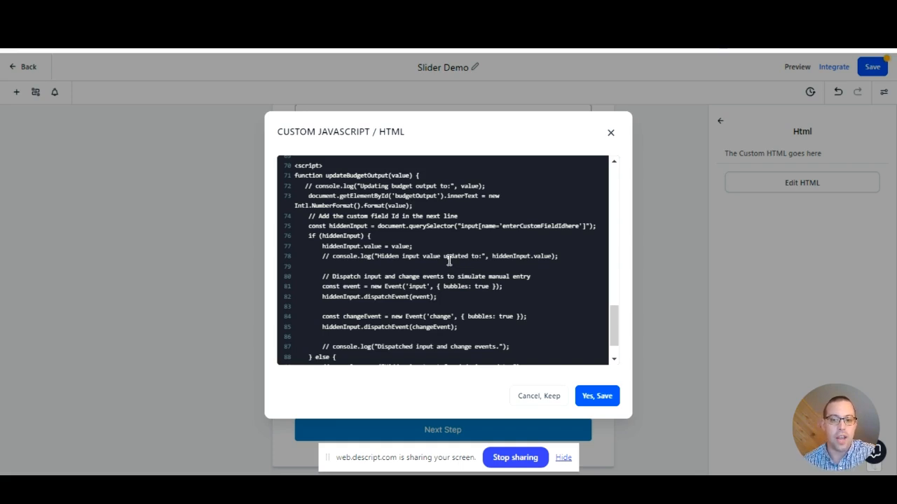
{"action": "left_click", "coordinate": [598, 397]}
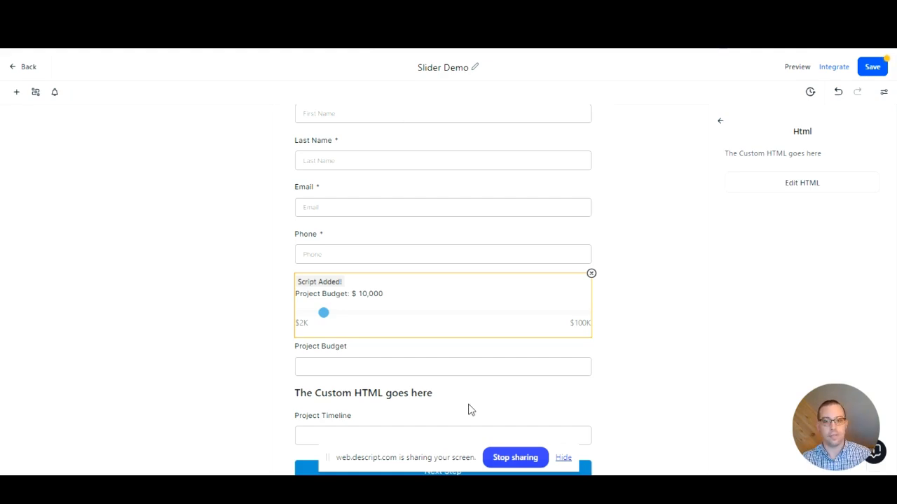
Paste the timeline slider code into the HTML element above Project Timeline and save it
{"action": "left_click", "coordinate": [408, 392]}
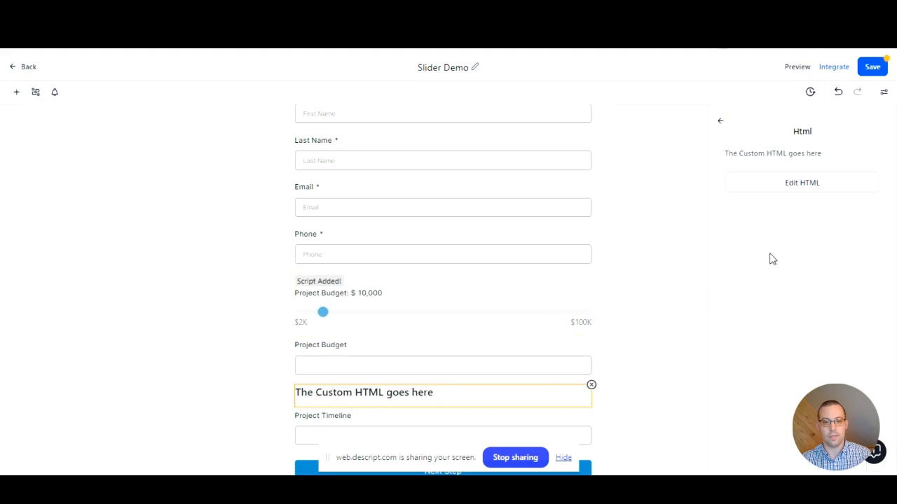
{"action": "left_click", "coordinate": [778, 188]}
{"action": "key", "text": "ctrl+v"}
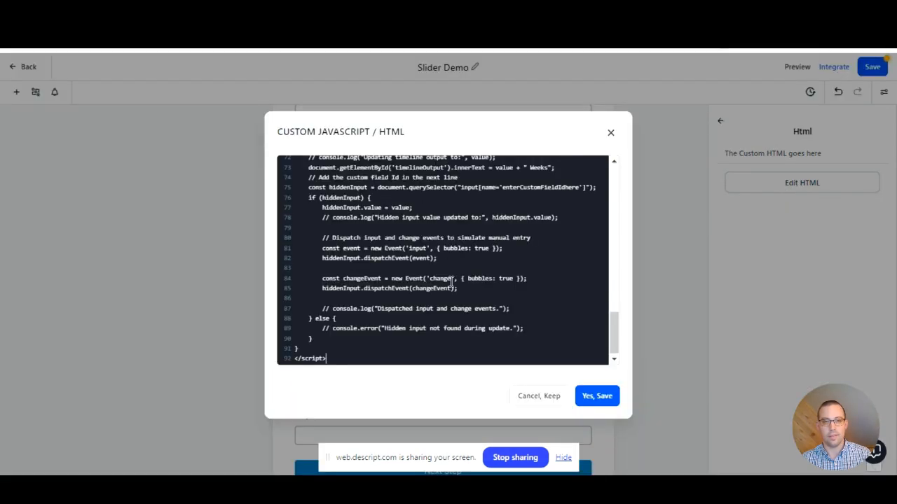
{"action": "left_click", "coordinate": [599, 401]}
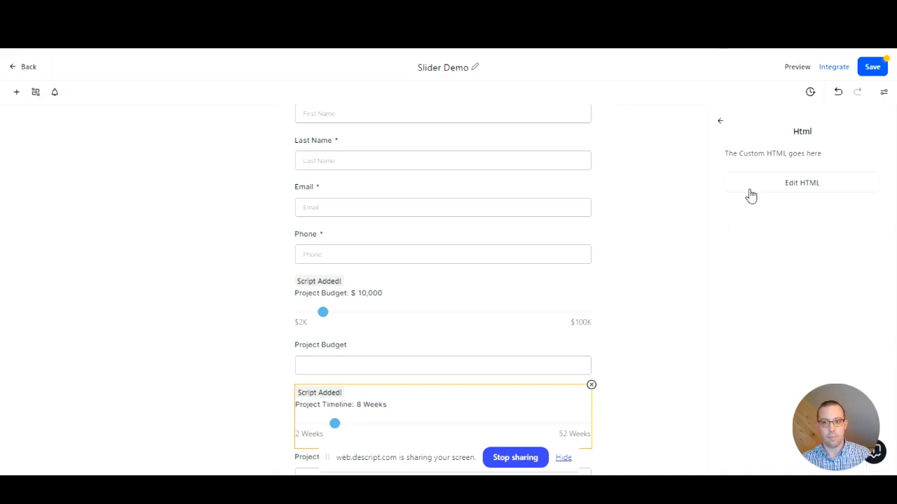
Preview the form, accepting the third-party script alert, and open the browser's element inspector on the preview page
{"action": "left_click", "coordinate": [796, 66]}
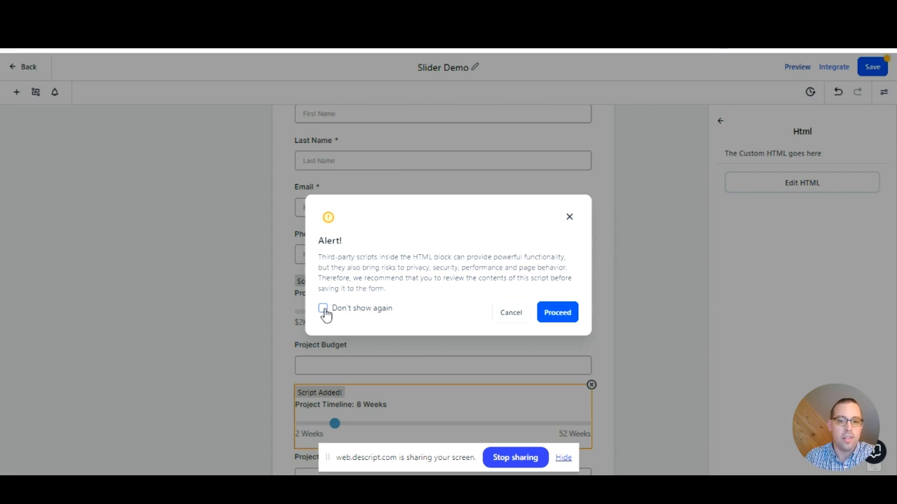
{"action": "left_click", "coordinate": [557, 312]}
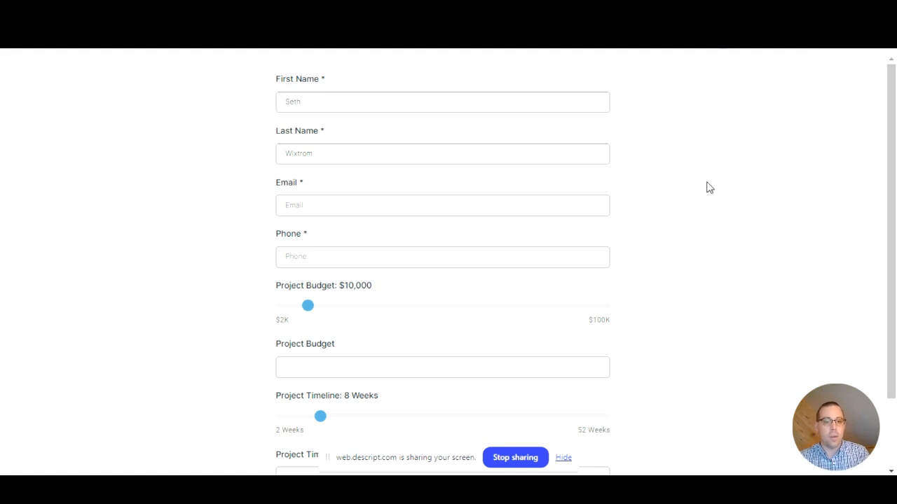
{"action": "right_click", "coordinate": [657, 180]}
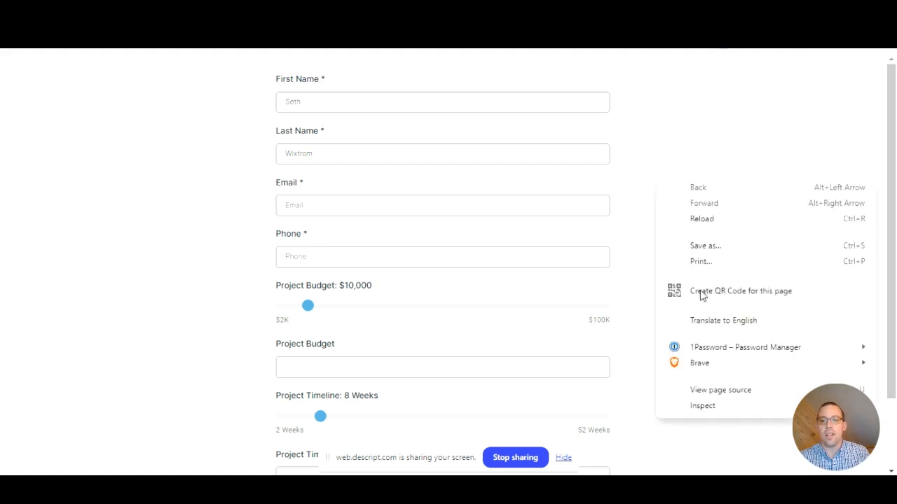
{"action": "left_click", "coordinate": [728, 413]}
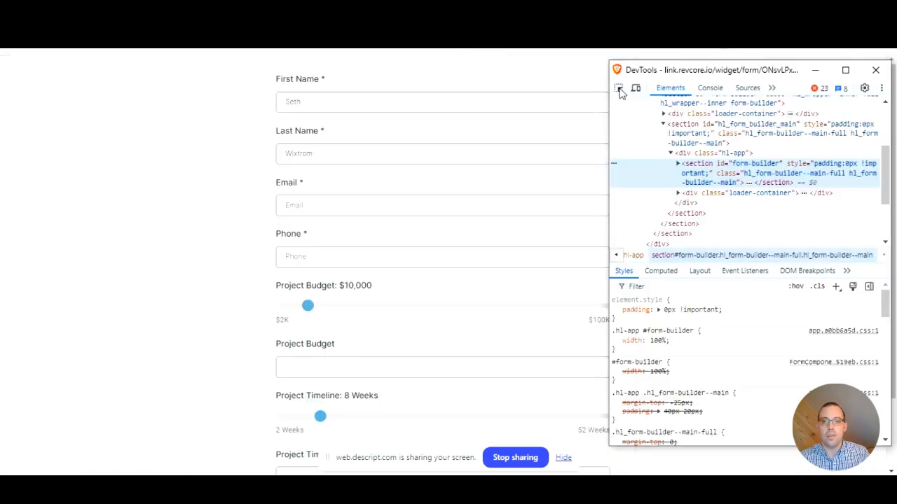
Inspect the Project Budget input in the form preview and copy its name attribute value as the custom field ID
{"action": "left_click", "coordinate": [620, 93]}
{"action": "left_click", "coordinate": [619, 90]}
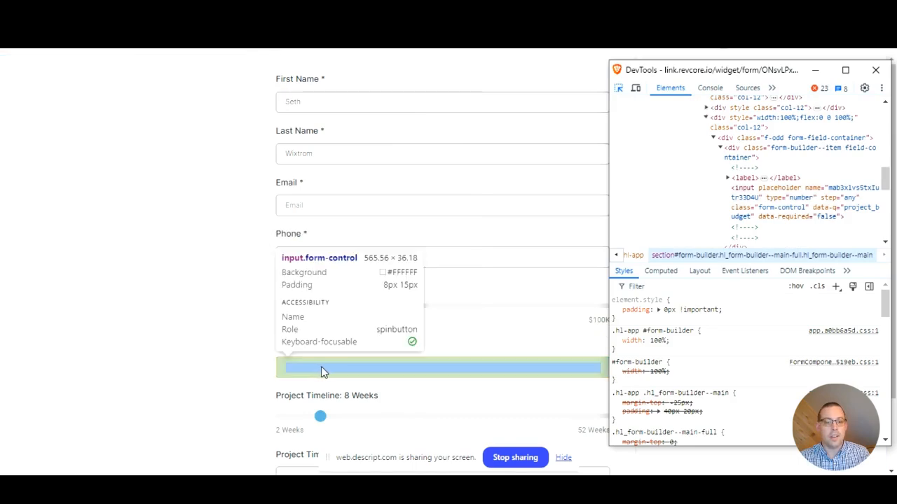
{"action": "left_click", "coordinate": [323, 371]}
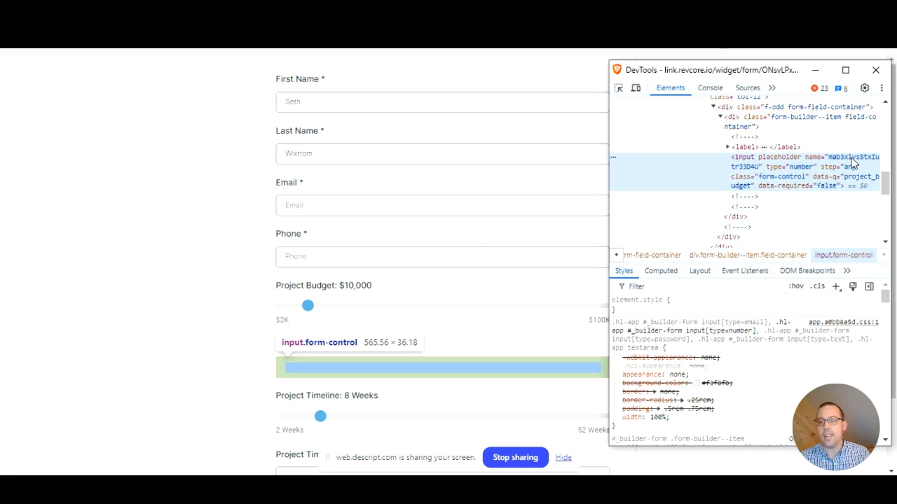
{"action": "double_click", "coordinate": [853, 162]}
{"action": "key", "text": "ctrl+c"}
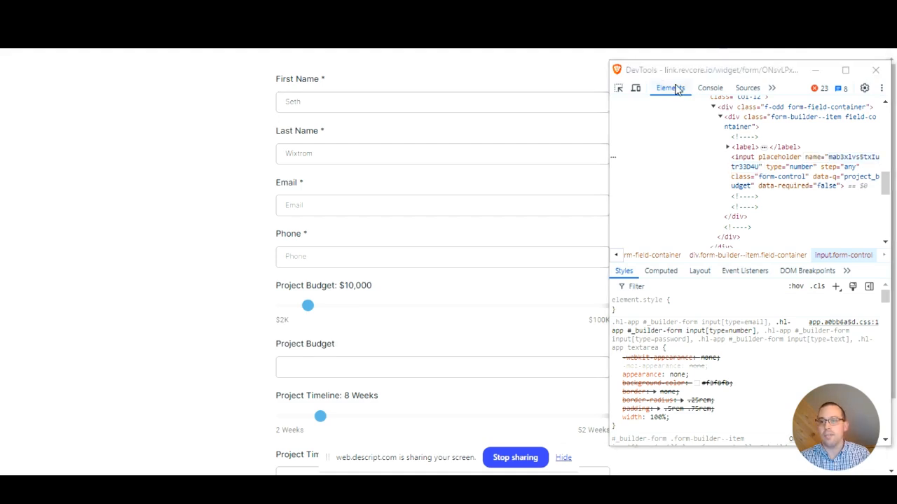
Copy the Project Timeline input's name attribute value from the inspector, and close the inspector and preview
{"action": "left_click", "coordinate": [618, 88]}
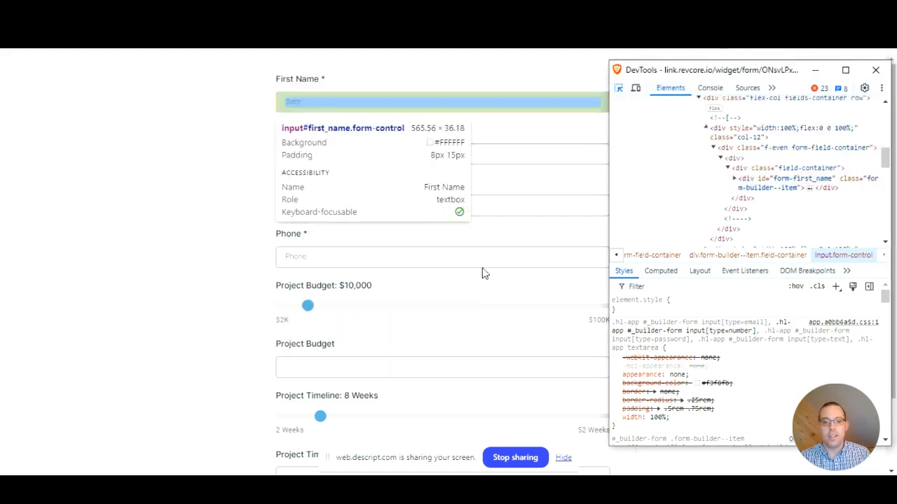
{"action": "scroll", "coordinate": [482, 276], "scroll_direction": "down", "scroll_amount": 1}
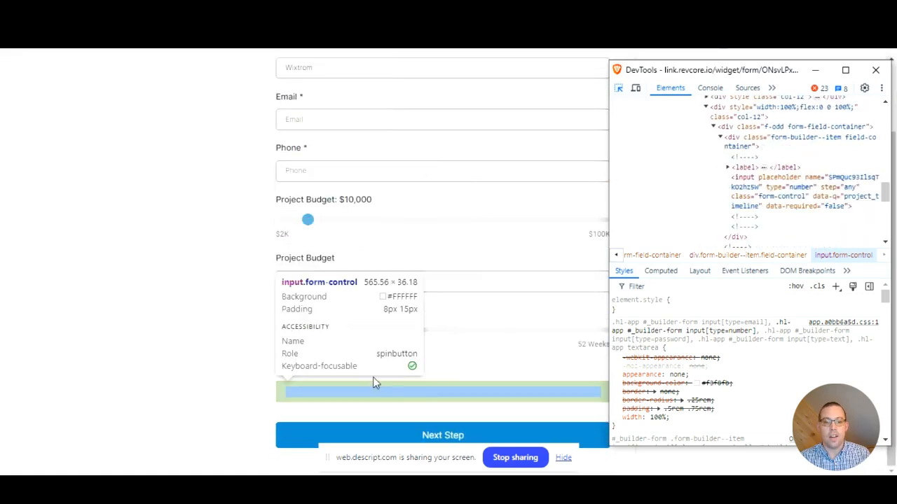
{"action": "left_click", "coordinate": [364, 386]}
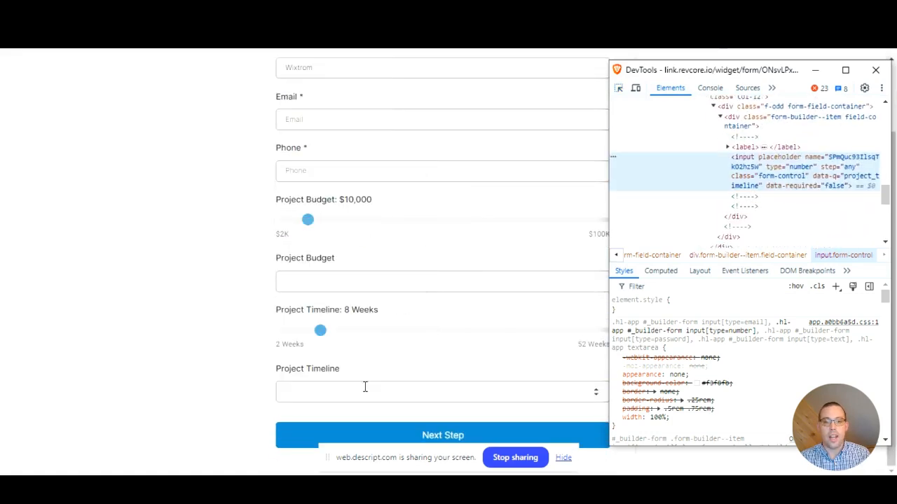
{"action": "double_click", "coordinate": [853, 161]}
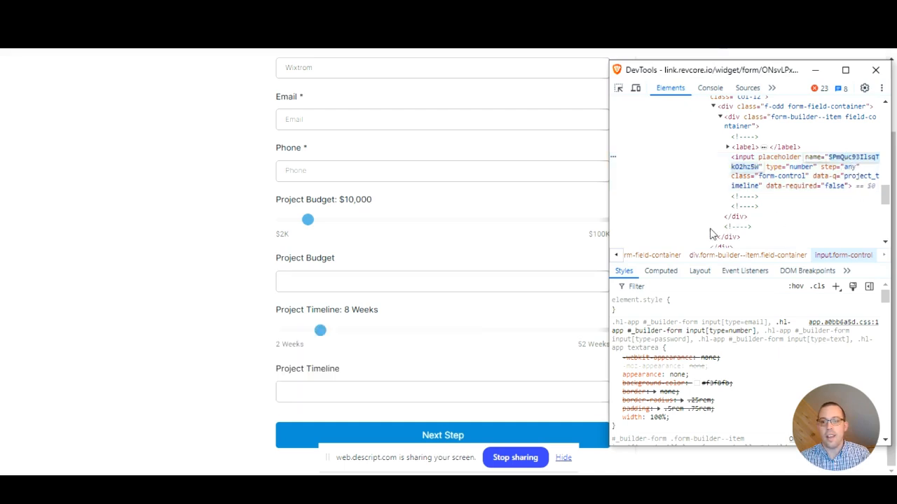
{"action": "left_click", "coordinate": [878, 71]}
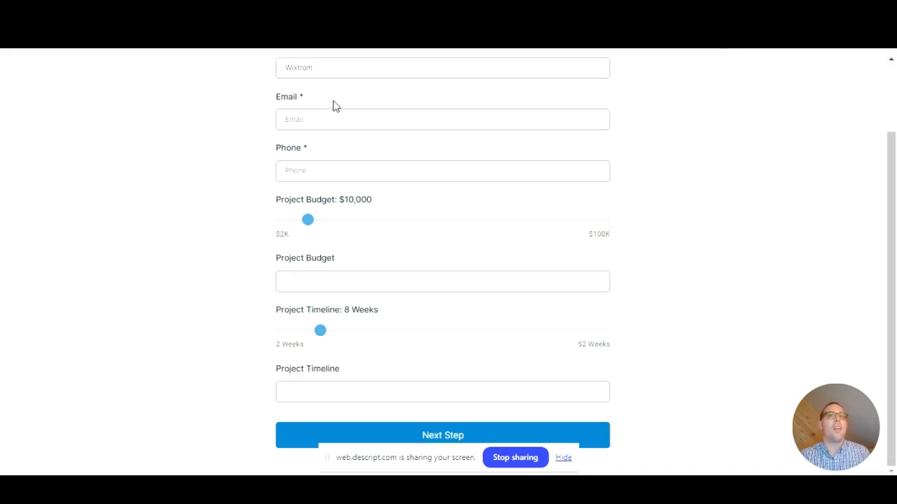
{"action": "key", "text": "ctrl+w"}
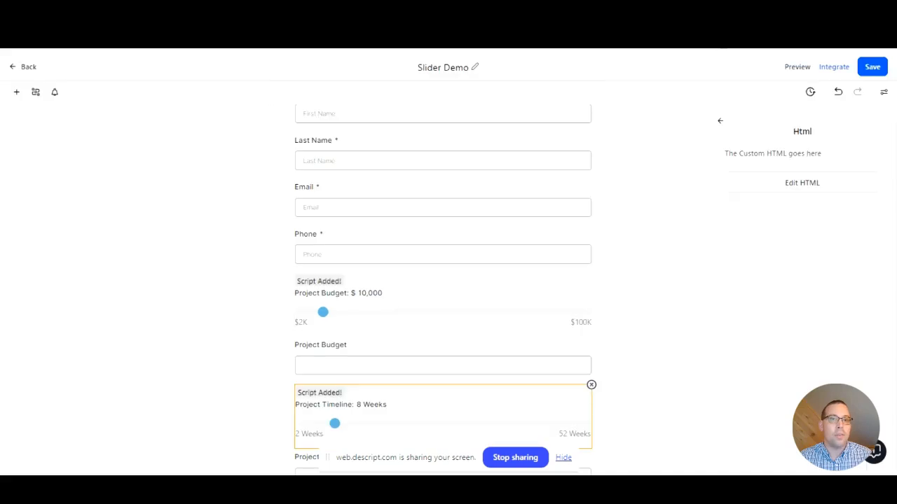
Replace enterCustomFieldIdhere in the budget slider's HTML code with the Project Budget field ID mab3xlvs5txIutr33D4U and save the code
{"action": "left_click", "coordinate": [360, 312]}
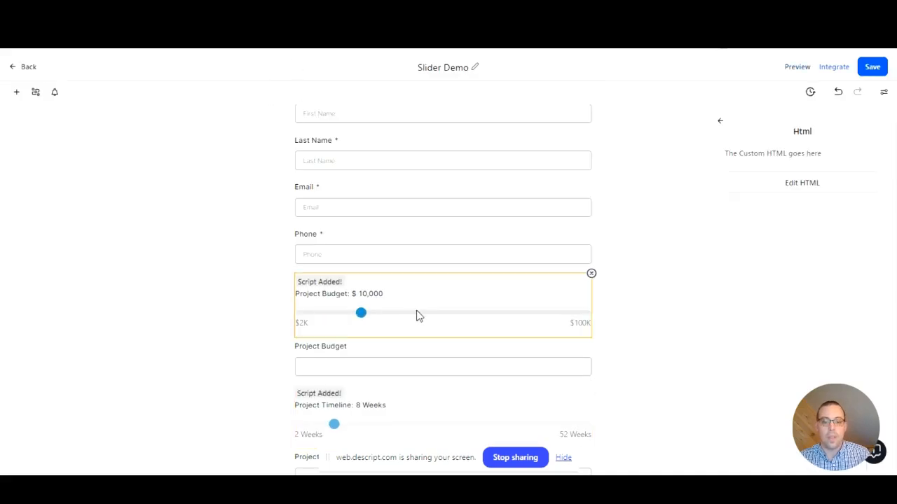
{"action": "left_click", "coordinate": [801, 194]}
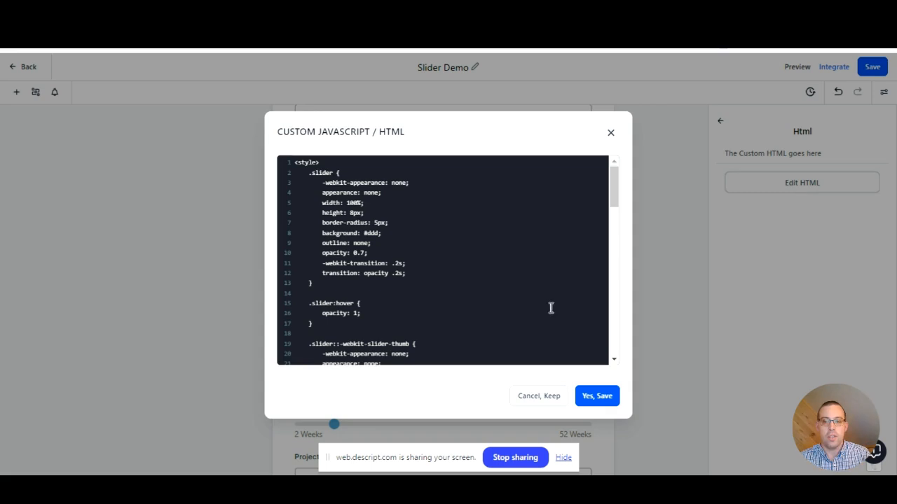
{"action": "scroll", "coordinate": [483, 281], "scroll_direction": "down", "scroll_amount": 2}
{"action": "scroll", "coordinate": [483, 281], "scroll_direction": "down", "scroll_amount": 15}
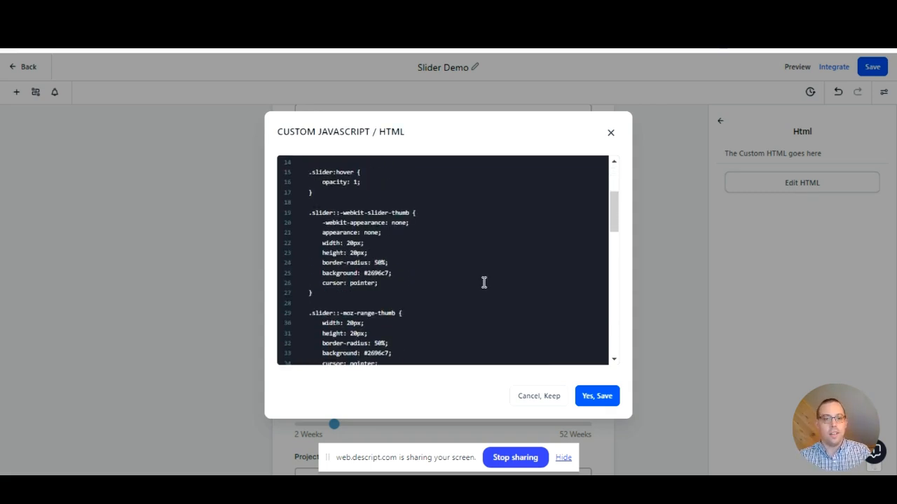
{"action": "scroll", "coordinate": [483, 282], "scroll_direction": "down", "scroll_amount": 4}
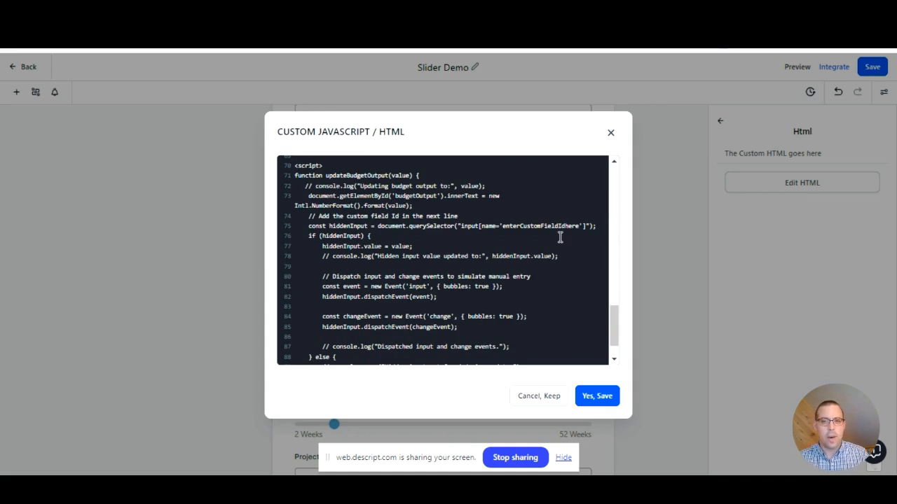
{"action": "left_click", "coordinate": [578, 225]}
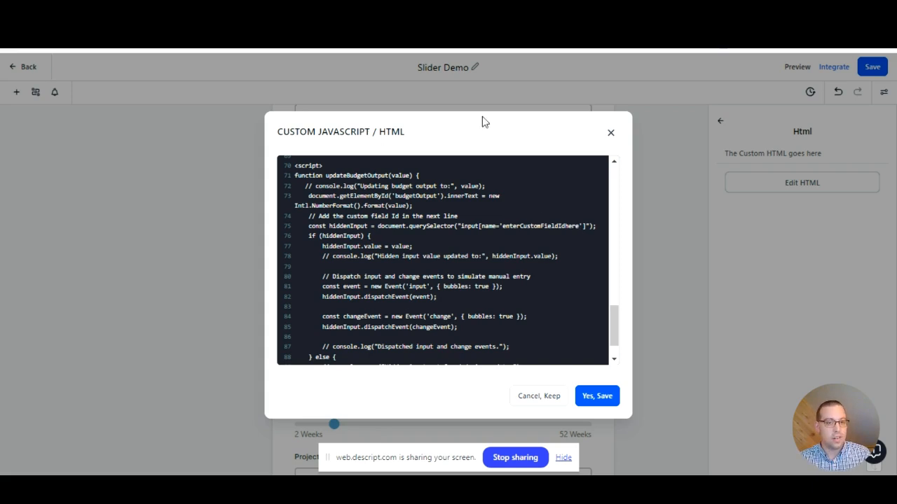
{"action": "left_click", "coordinate": [580, 226]}
{"action": "left_click_drag", "start_coordinate": [580, 227], "coordinate": [506, 231]}
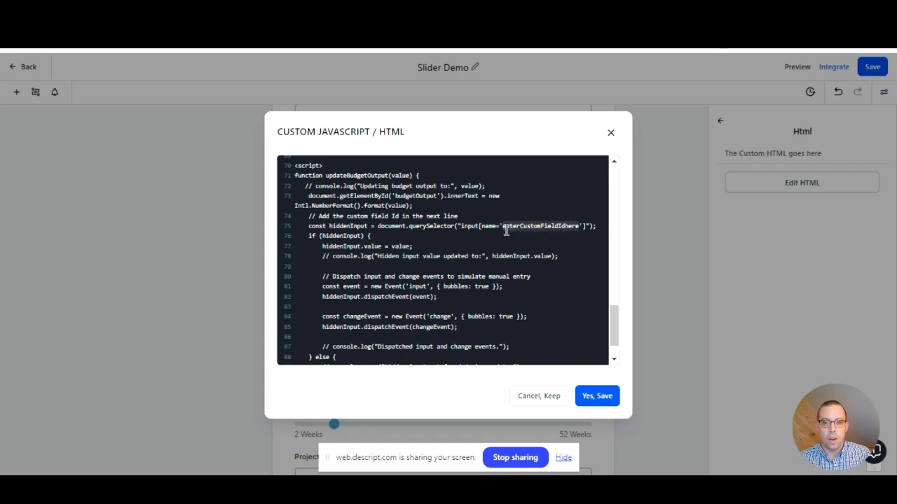
{"action": "key", "text": "ctrl+v"}
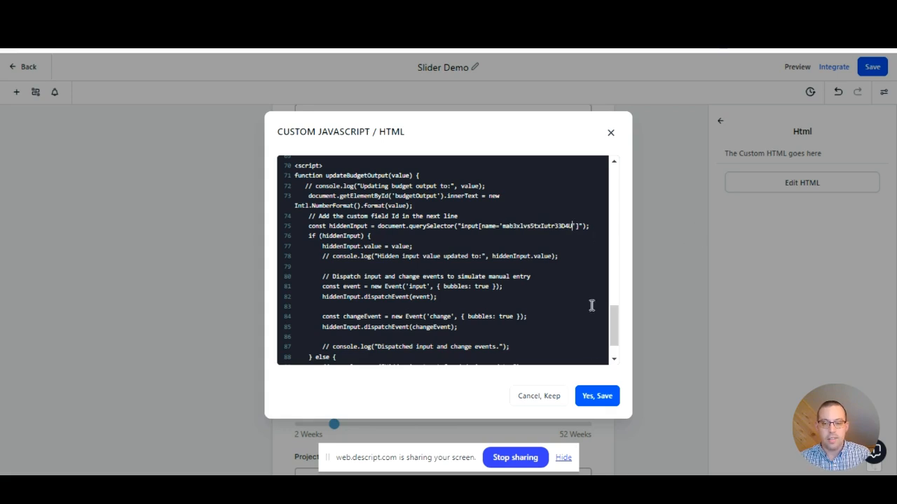
{"action": "left_click", "coordinate": [594, 397]}
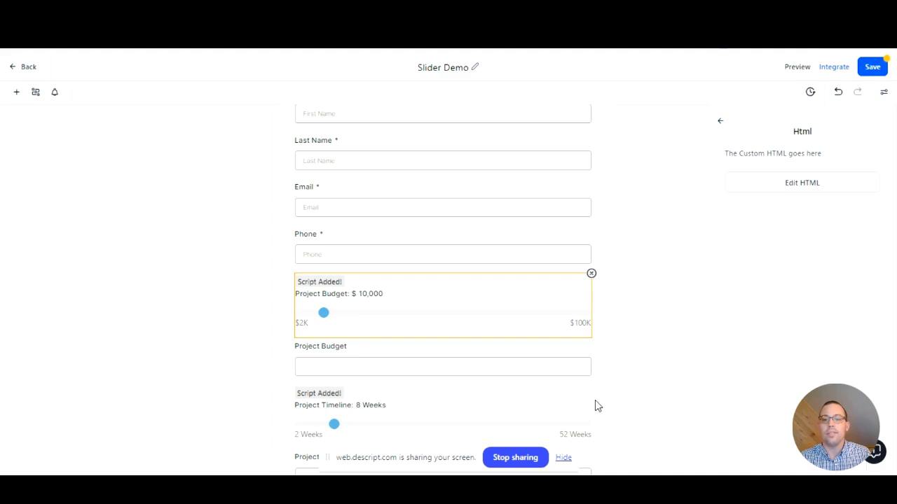
Replace enterCustomFieldIdhere in the timeline slider's code with field ID SPmQuc93IlsqTkO2hz5W, and save the code and the form, accepting the script alert
{"action": "scroll", "coordinate": [613, 340], "scroll_direction": "down", "scroll_amount": 2}
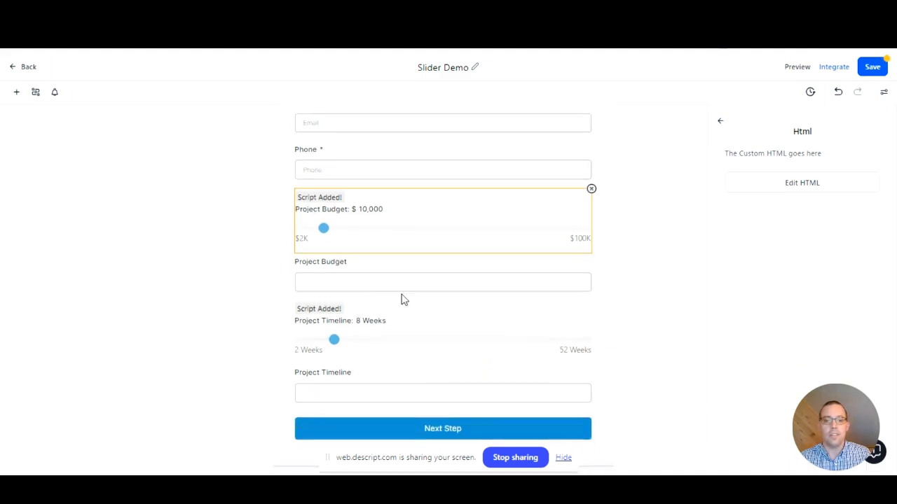
{"action": "left_click", "coordinate": [390, 341]}
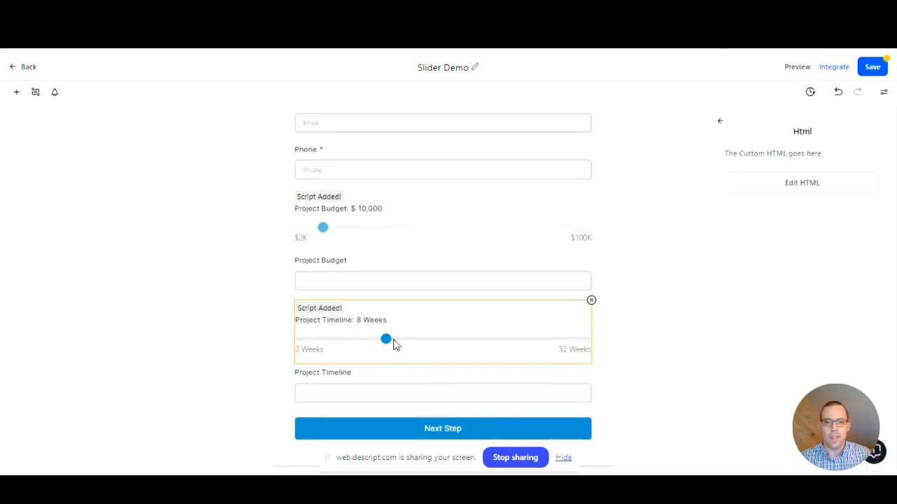
{"action": "left_click", "coordinate": [815, 189]}
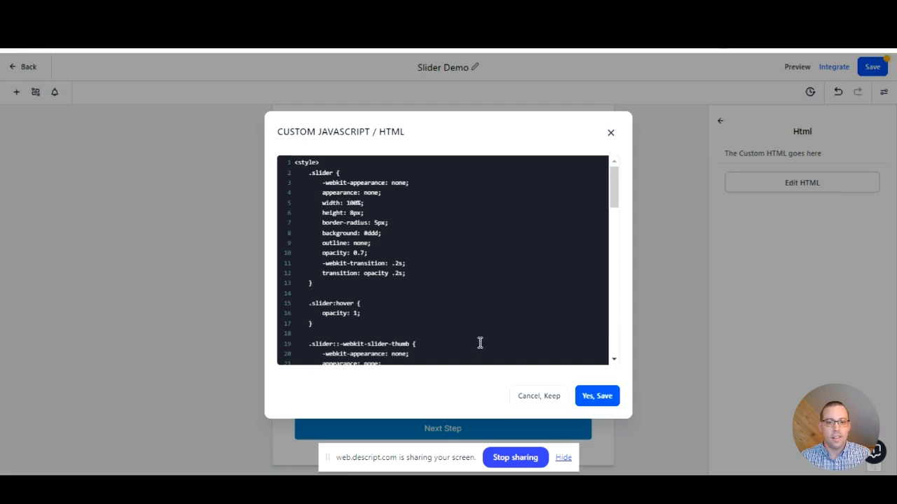
{"action": "scroll", "coordinate": [479, 343], "scroll_direction": "down", "scroll_amount": 10}
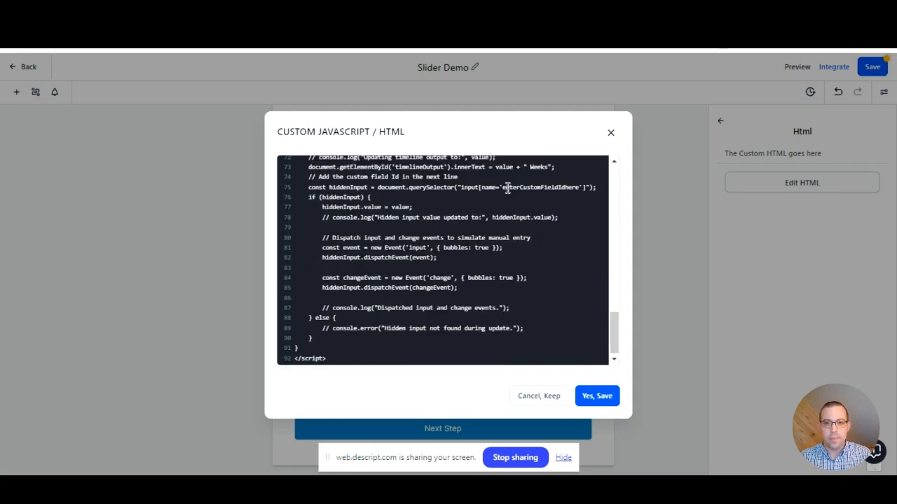
{"action": "left_click_drag", "start_coordinate": [503, 187], "coordinate": [581, 192]}
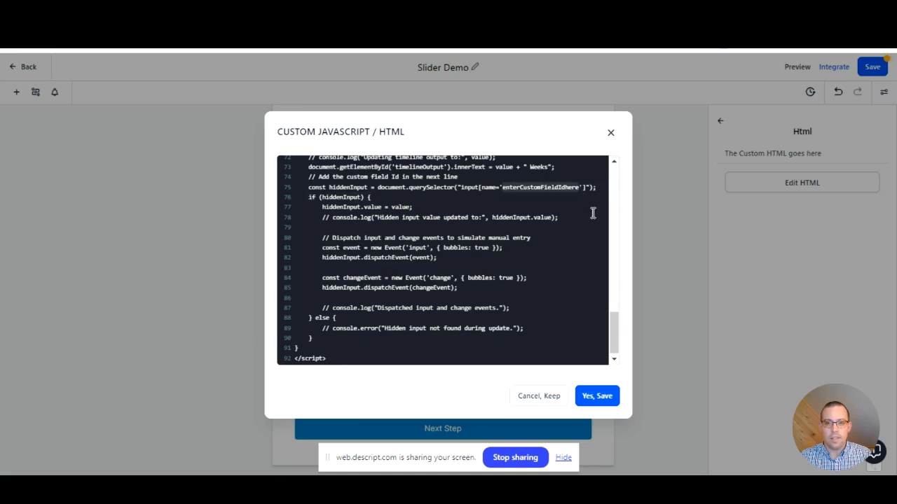
{"action": "key", "text": "ctrl+v"}
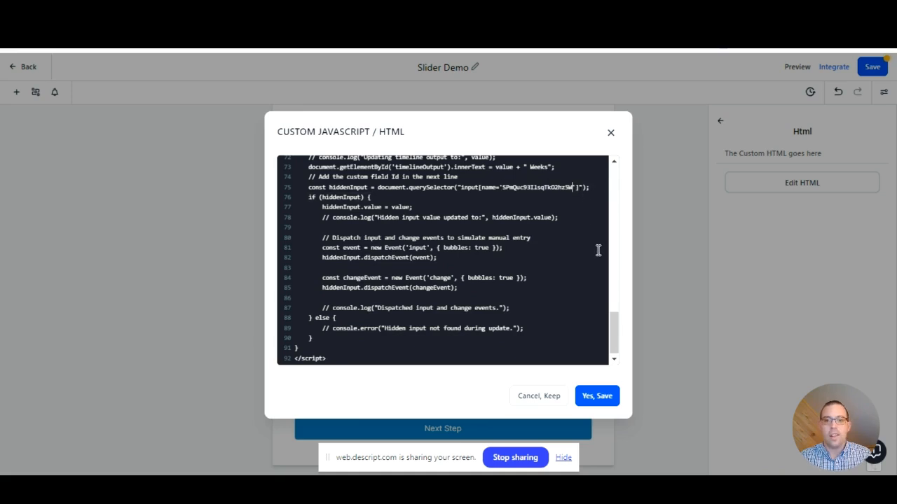
{"action": "left_click", "coordinate": [599, 402]}
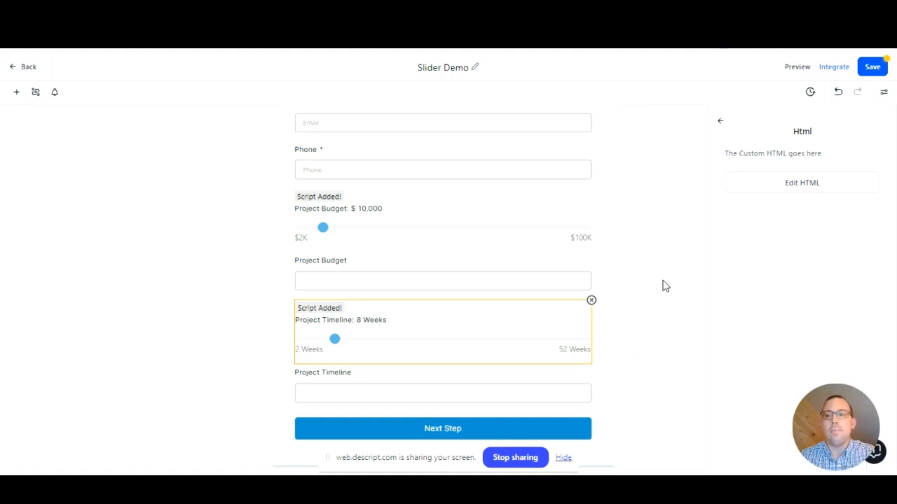
{"action": "left_click", "coordinate": [869, 68]}
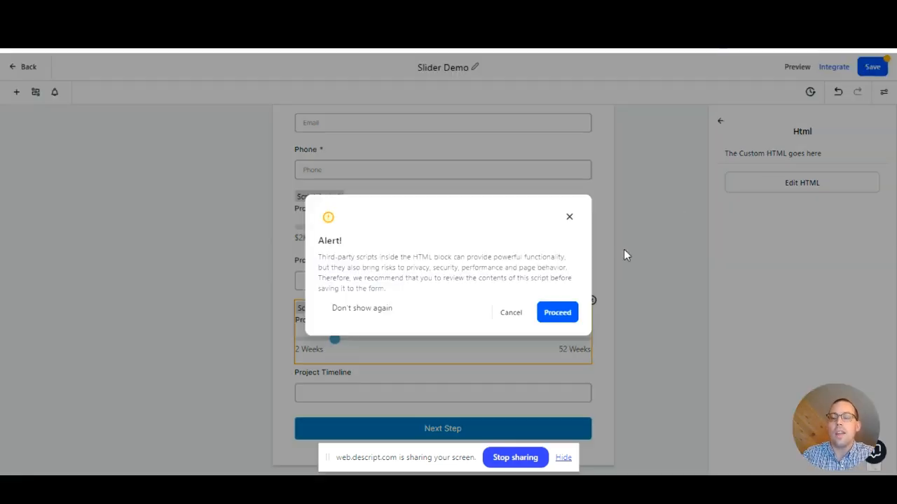
{"action": "left_click", "coordinate": [557, 313]}
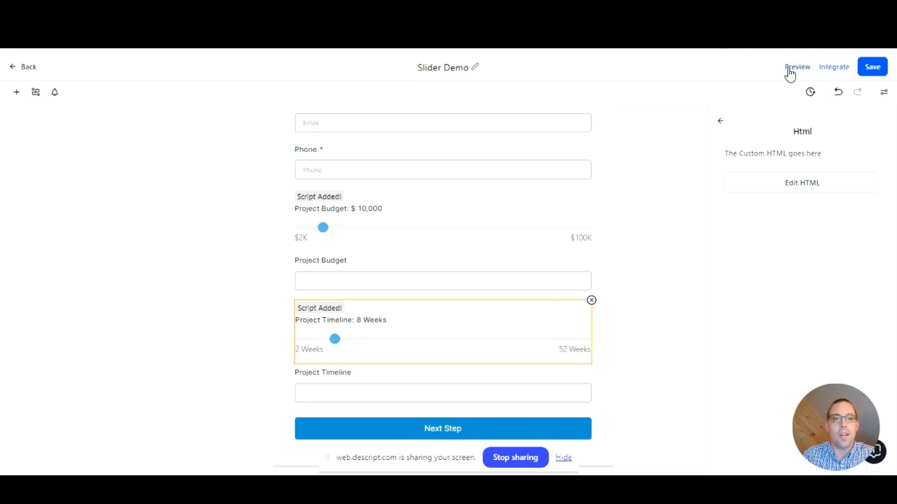
Preview the form and move the Project Budget and Project Timeline sliders to test their linked fields
{"action": "left_click", "coordinate": [789, 68]}
{"action": "left_click", "coordinate": [557, 314]}
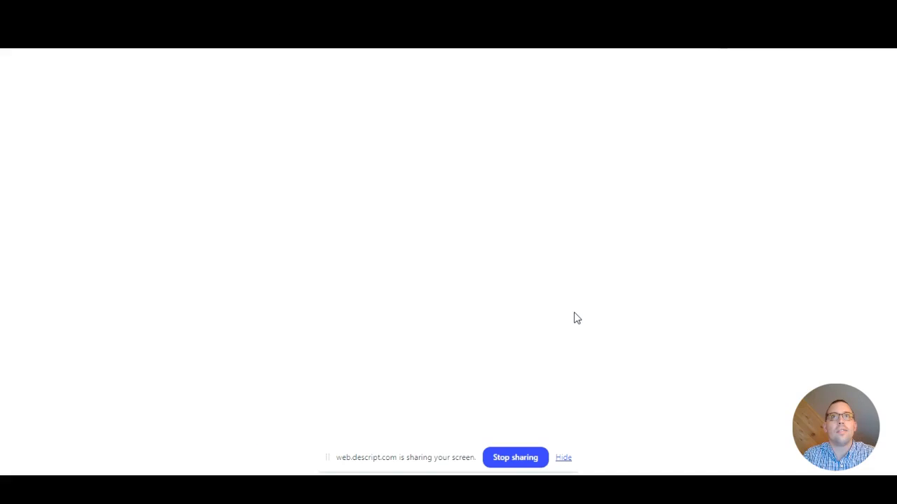
{"action": "scroll", "coordinate": [713, 258], "scroll_direction": "down", "scroll_amount": 3}
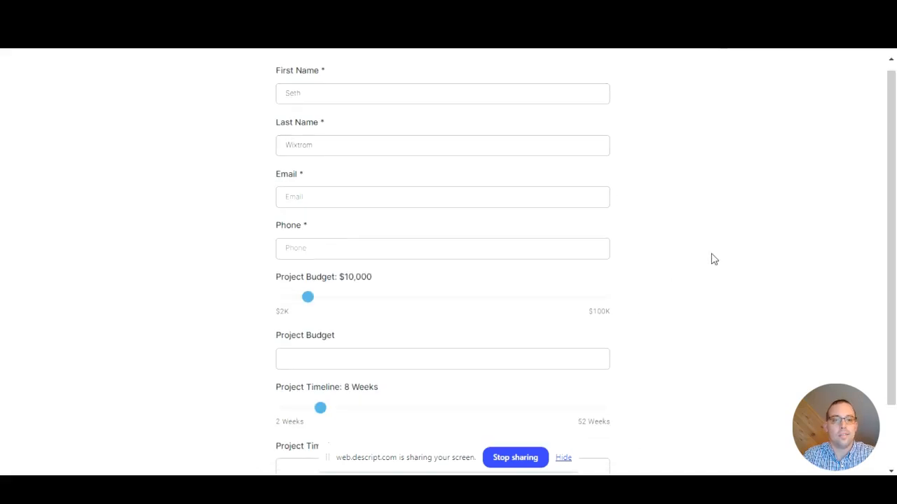
{"action": "left_click_drag", "start_coordinate": [307, 223], "coordinate": [422, 259]}
{"action": "mouse_move", "coordinate": [321, 335]}
{"action": "left_mouse_down"}
{"action": "mouse_move", "coordinate": [418, 341]}
{"action": "mouse_move", "coordinate": [326, 336]}
{"action": "left_mouse_up"}
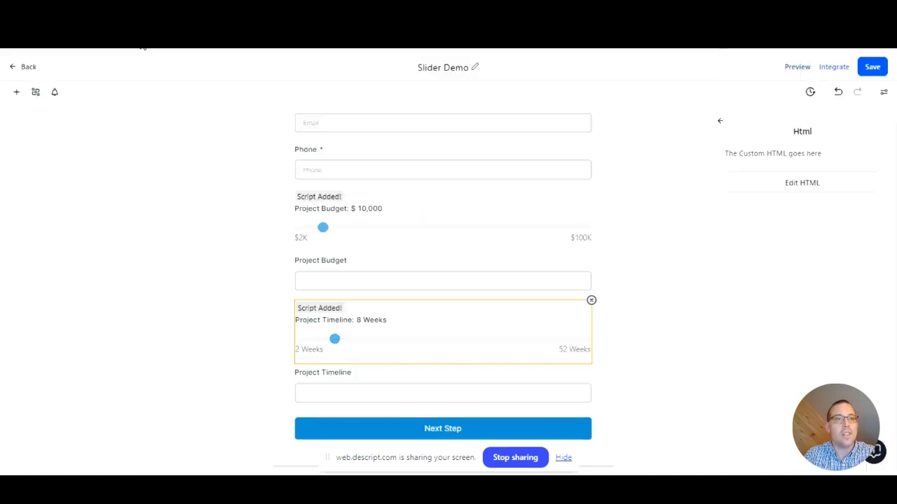
Make the Project Budget and Project Timeline fields hidden and save the form, accepting the third-party script alert
{"action": "left_click", "coordinate": [509, 278]}
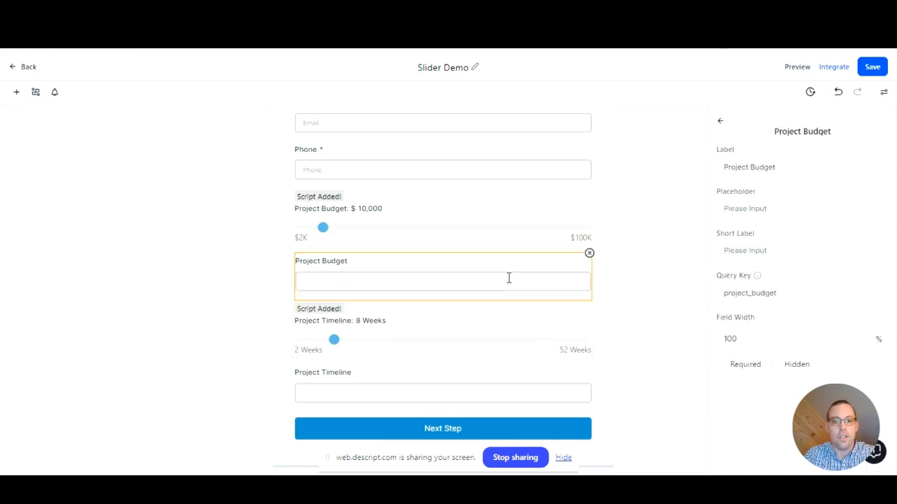
{"action": "left_click", "coordinate": [775, 366]}
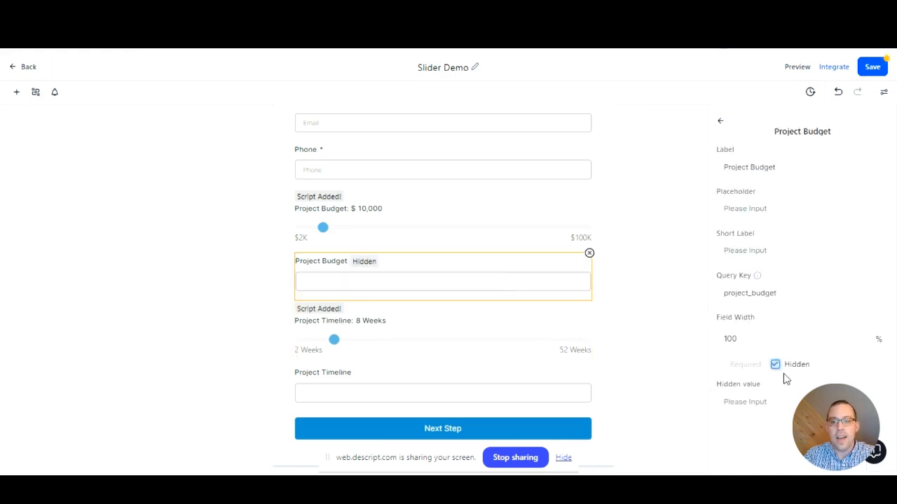
{"action": "left_click", "coordinate": [347, 390]}
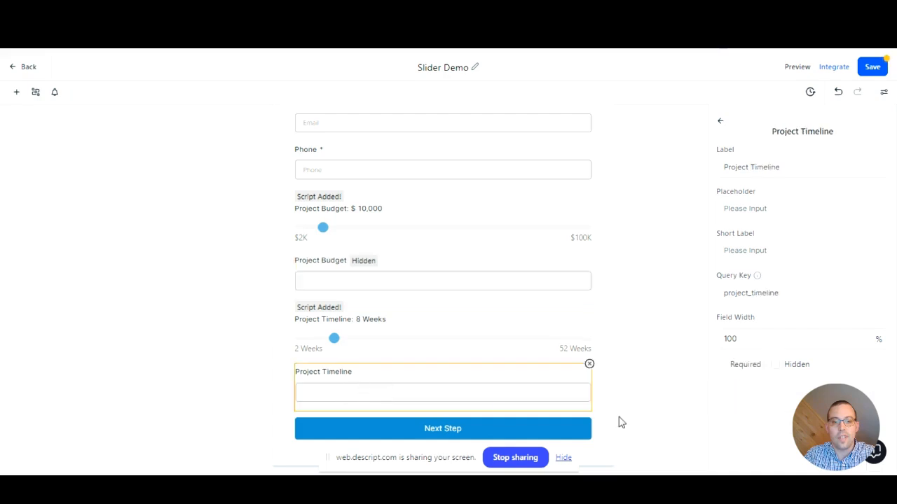
{"action": "left_click", "coordinate": [775, 365]}
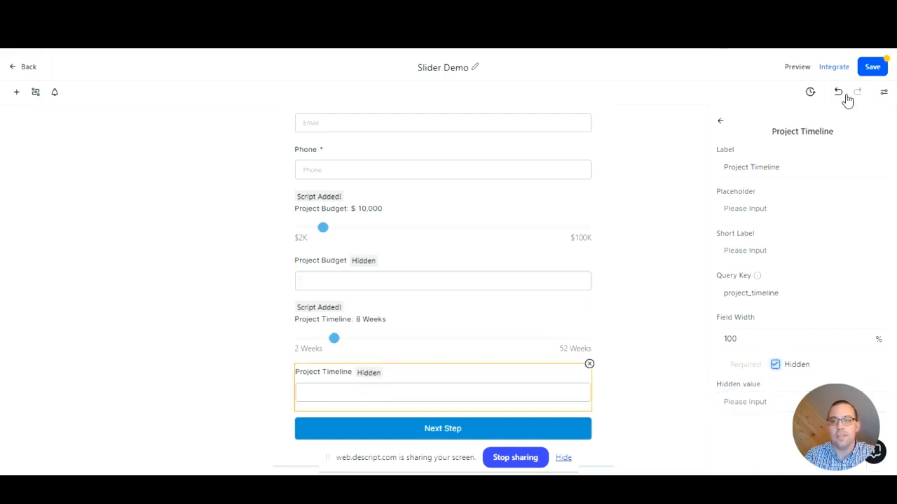
{"action": "left_click", "coordinate": [871, 68]}
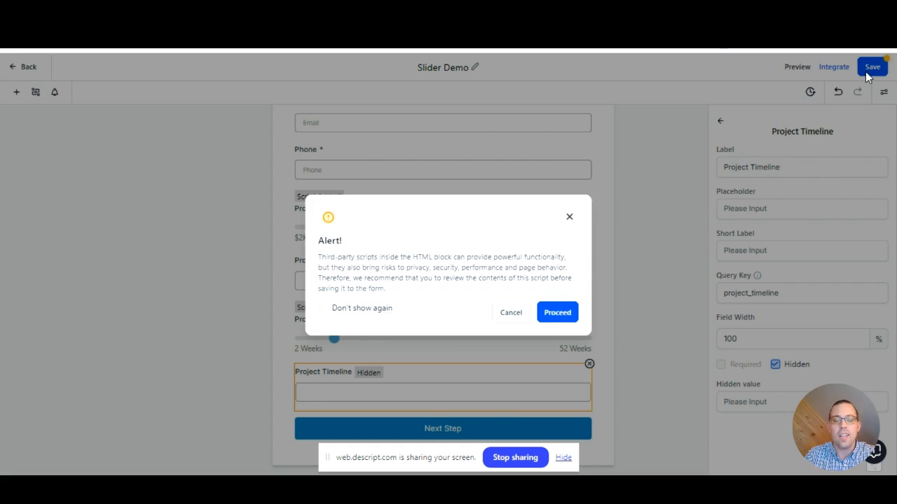
{"action": "left_click", "coordinate": [561, 313]}
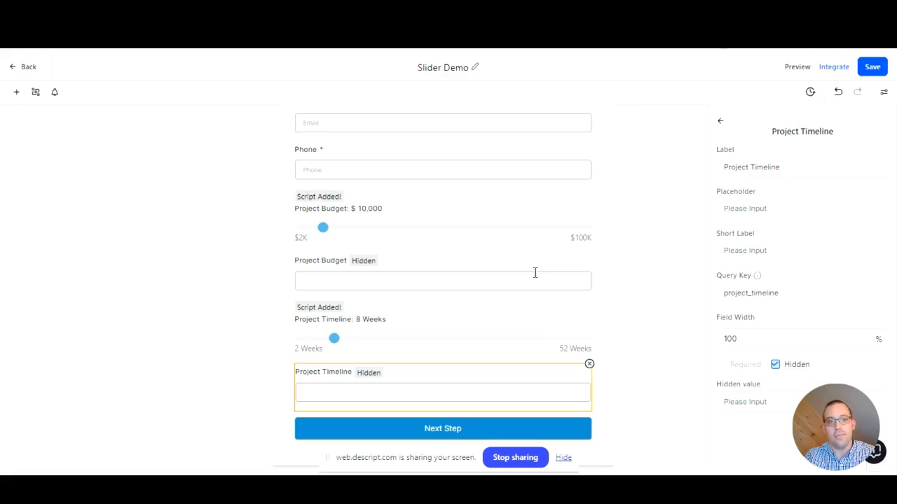
Open the form preview, accepting the script alert, and fill in the contact's email address and phone number
{"action": "left_click", "coordinate": [797, 67]}
{"action": "left_click", "coordinate": [557, 313]}
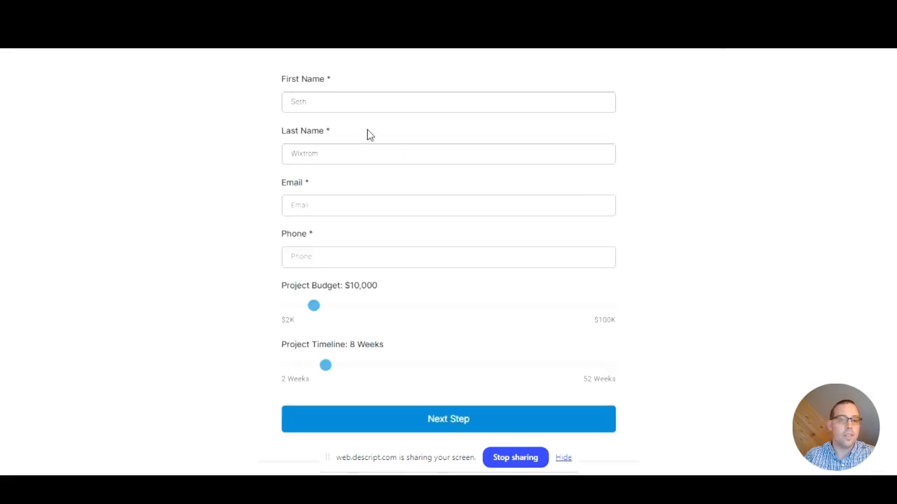
{"action": "left_click", "coordinate": [356, 204]}
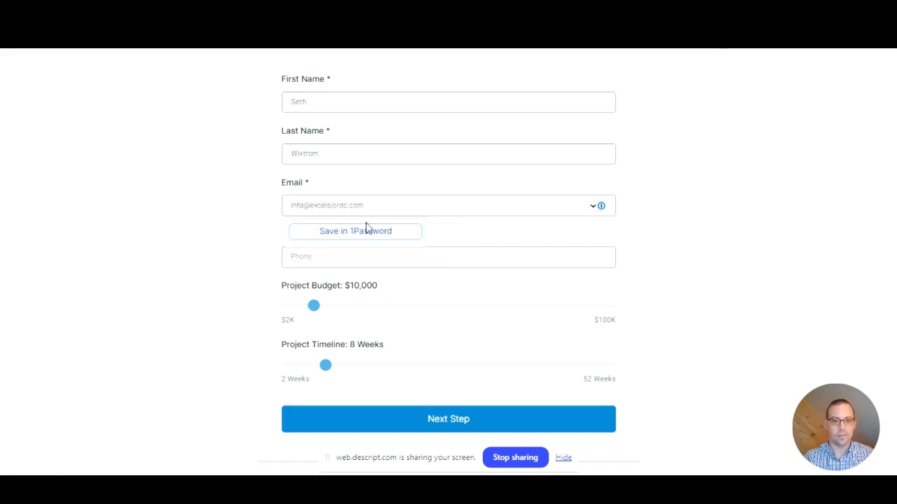
{"action": "left_click", "coordinate": [408, 254]}
Set the Project Budget slider to $22,000 and the Project Timeline slider to 12 weeks, and submit the form
{"action": "left_click_drag", "start_coordinate": [321, 306], "coordinate": [355, 316]}
{"action": "left_click", "coordinate": [352, 368]}
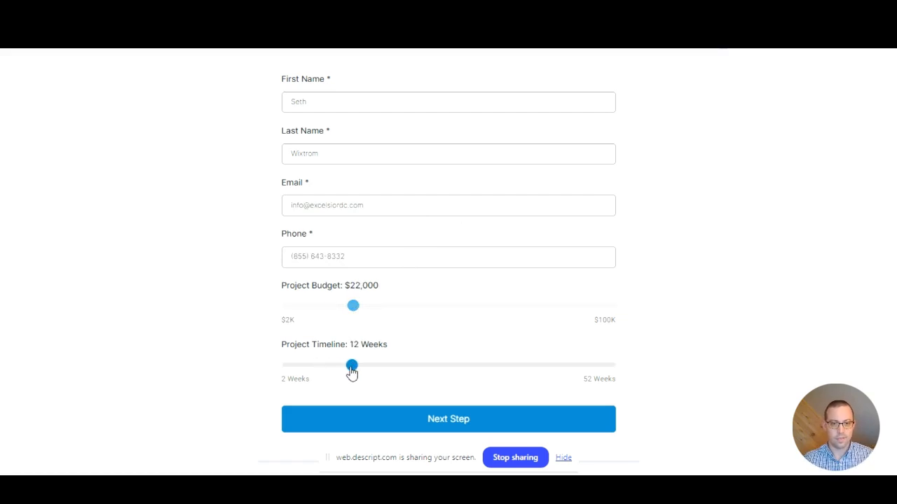
{"action": "left_click", "coordinate": [465, 417]}
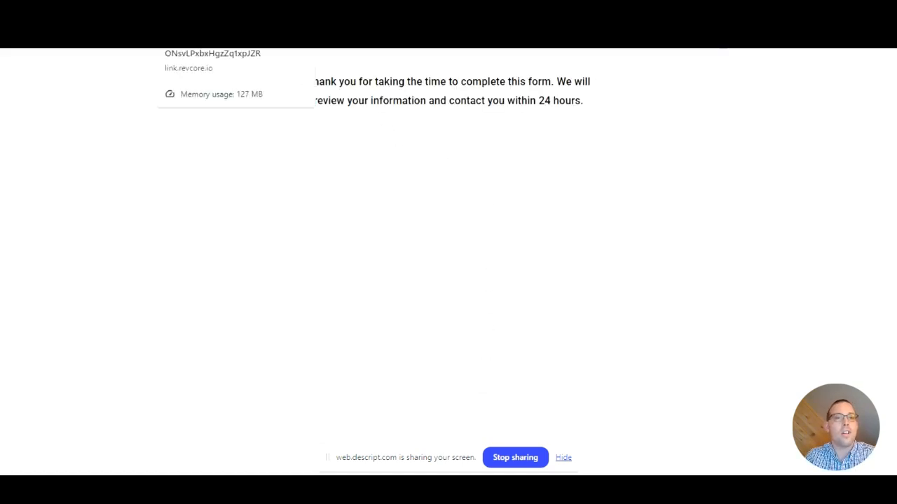
Return to the Forms area and examine the Project Budget and Project Timeline values in the newest form submission
{"action": "left_click", "coordinate": [259, 9]}
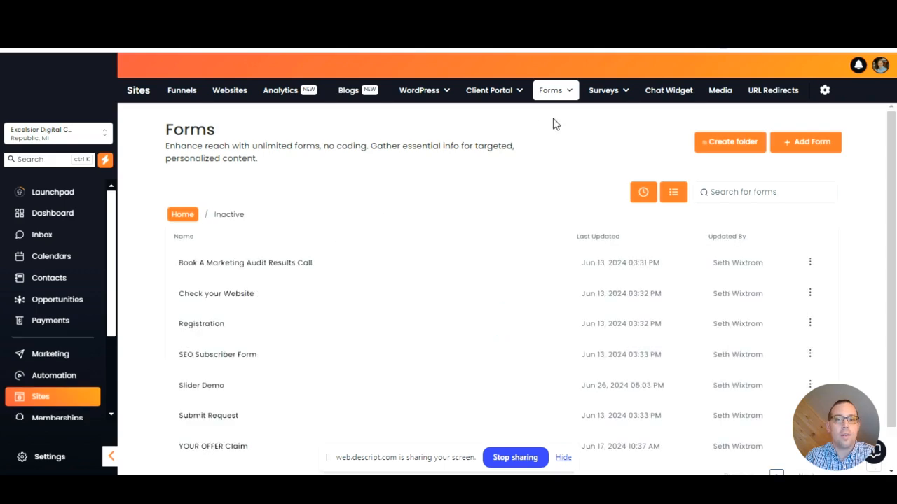
{"action": "left_click", "coordinate": [551, 89]}
{"action": "left_click", "coordinate": [543, 148]}
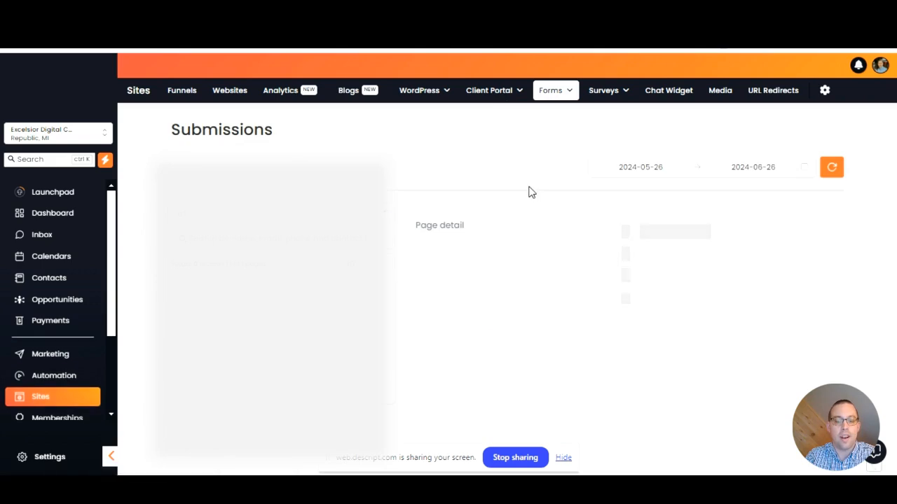
{"action": "scroll", "coordinate": [529, 191], "scroll_direction": "down", "scroll_amount": 1}
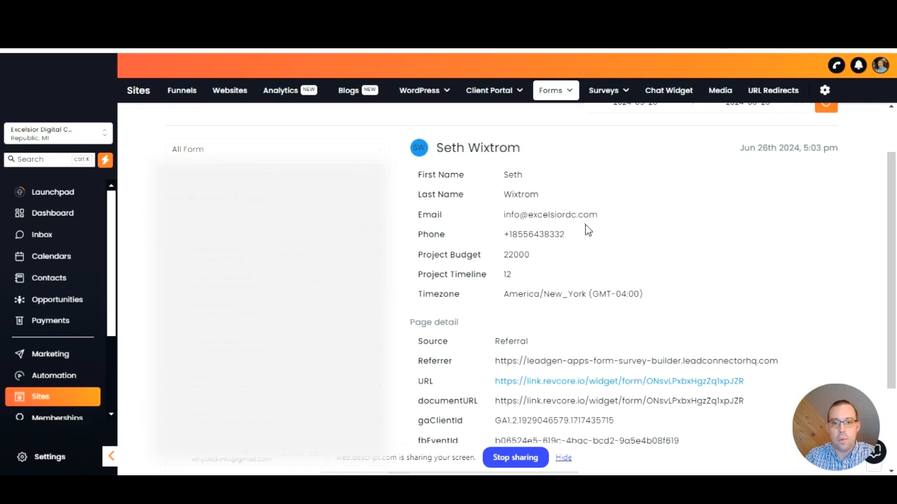
{"action": "scroll", "coordinate": [585, 225], "scroll_direction": "down", "scroll_amount": 1}
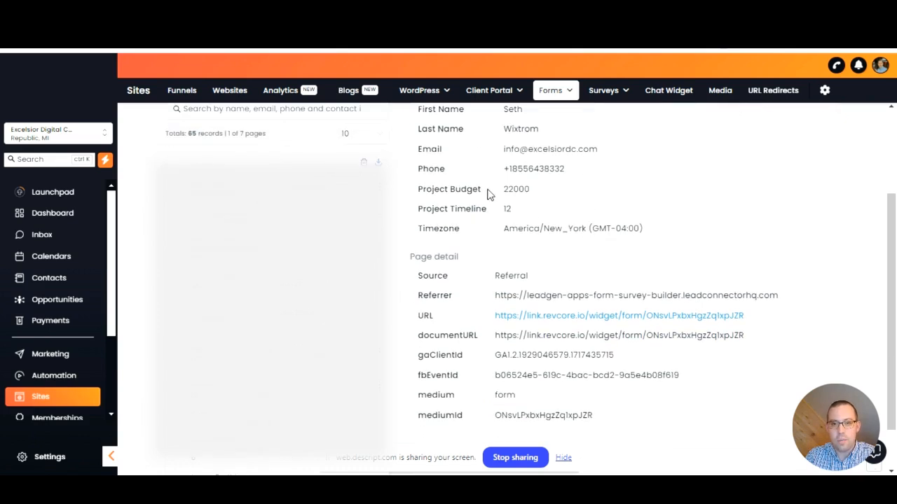
{"action": "left_click_drag", "start_coordinate": [439, 189], "coordinate": [541, 199]}
{"action": "left_click_drag", "start_coordinate": [419, 205], "coordinate": [519, 226]}
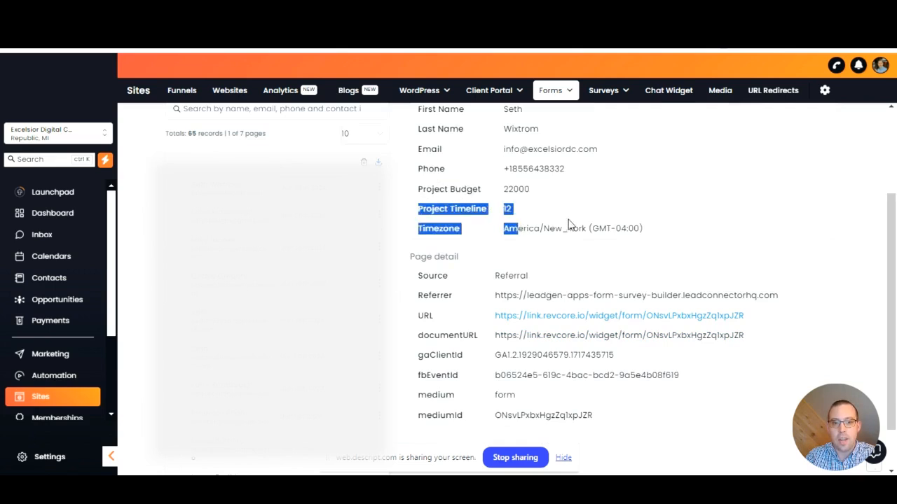
{"action": "left_click", "coordinate": [574, 196]}
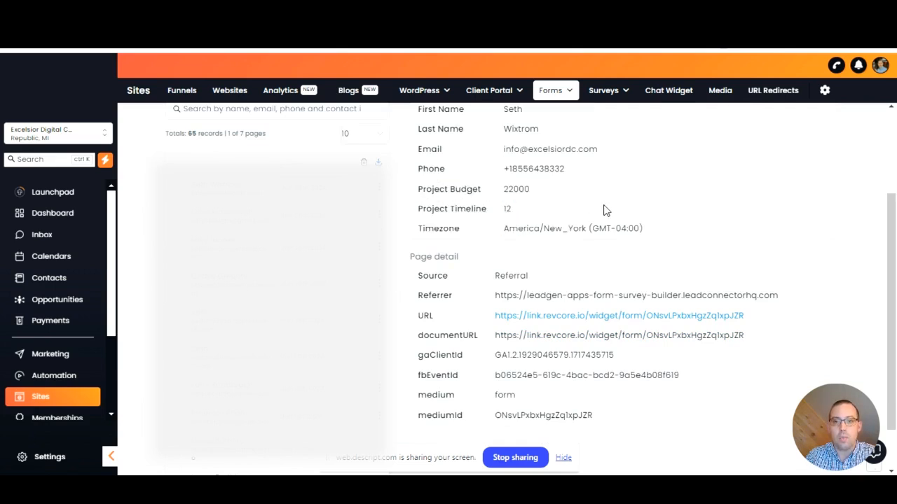